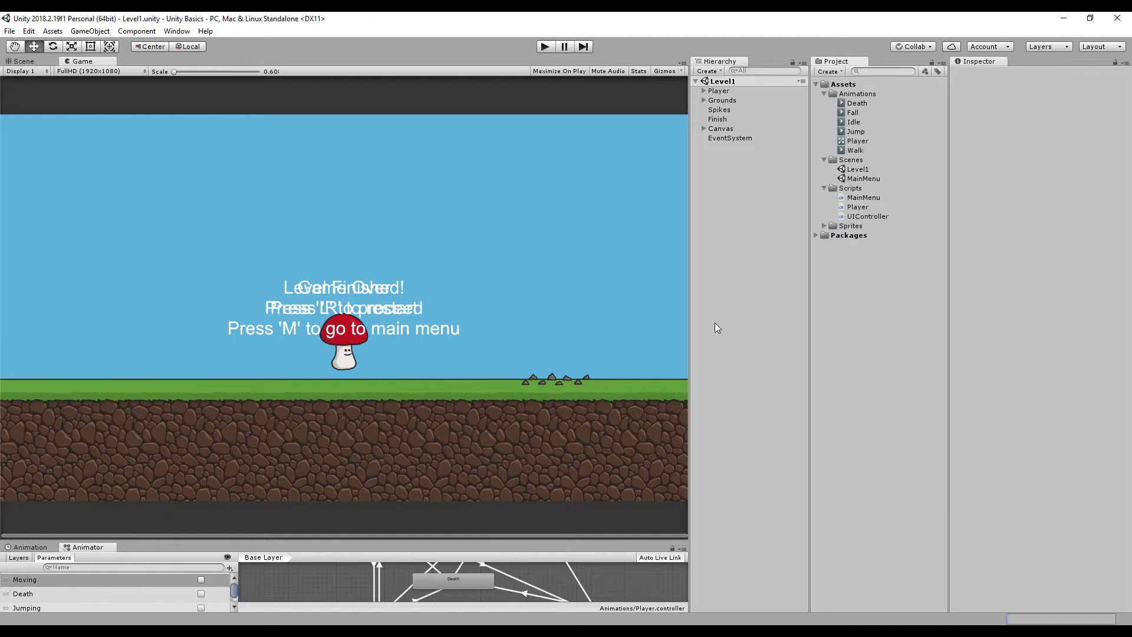
# Create a Prefabs folder in Assets and make a prefab of the Player object in it
pyautogui.rightClick(846, 85)
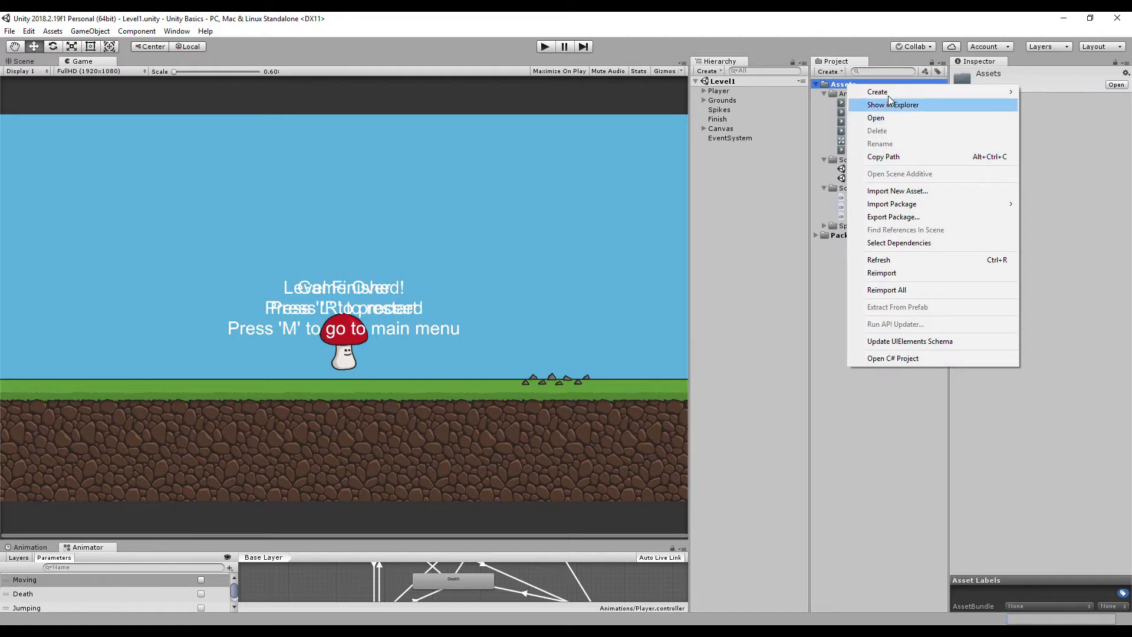
pyautogui.moveTo(888, 93)
pyautogui.click(826, 97)
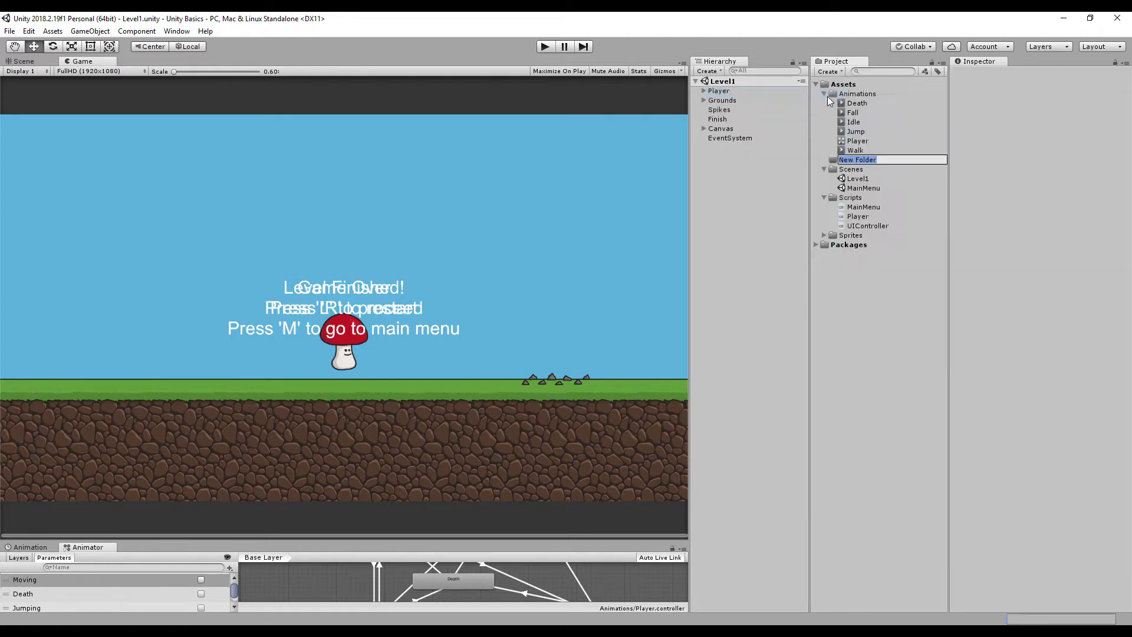
pyautogui.write('Prefabs')
pyautogui.press('Return')
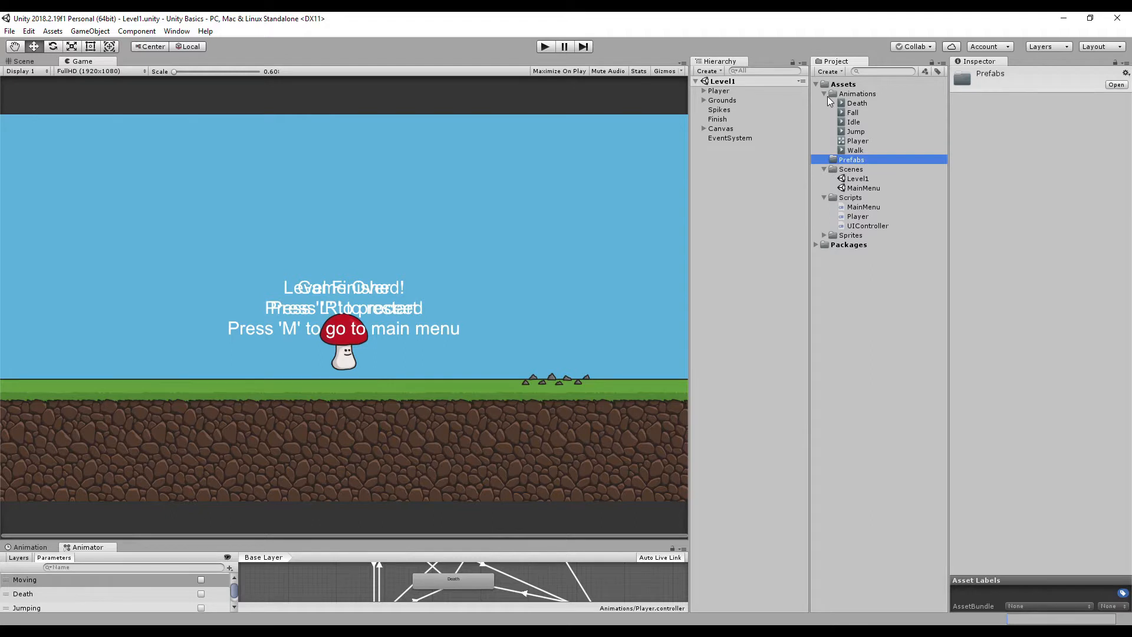
pyautogui.moveTo(719, 92); pyautogui.dragTo(848, 158)
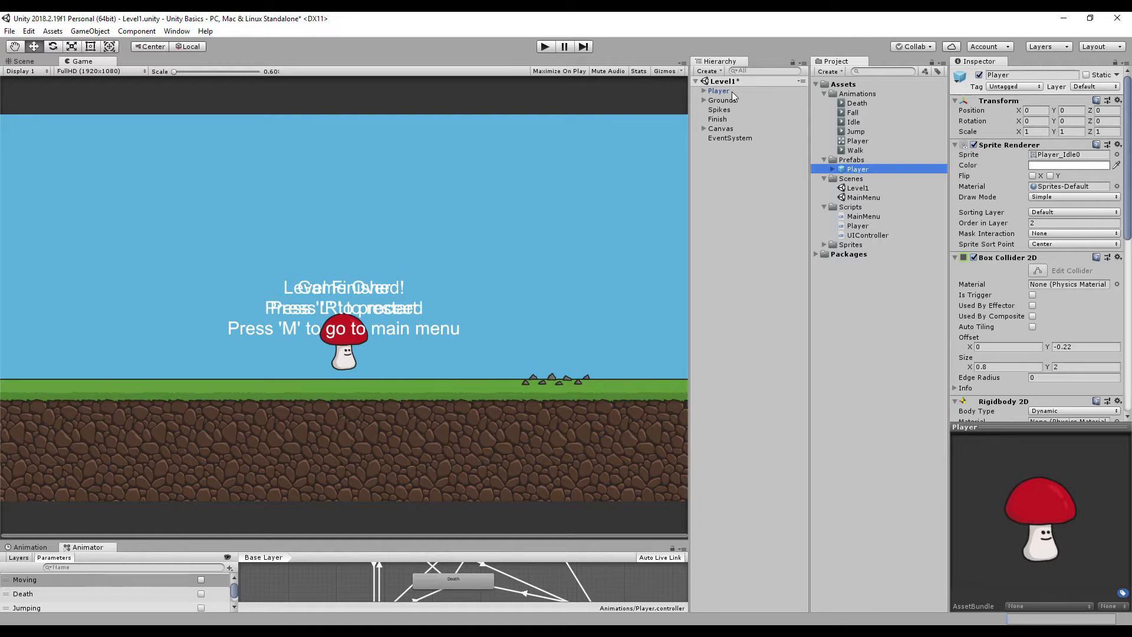
# Create a new scene named Level2 in the Scenes folder
pyautogui.rightClick(861, 180)
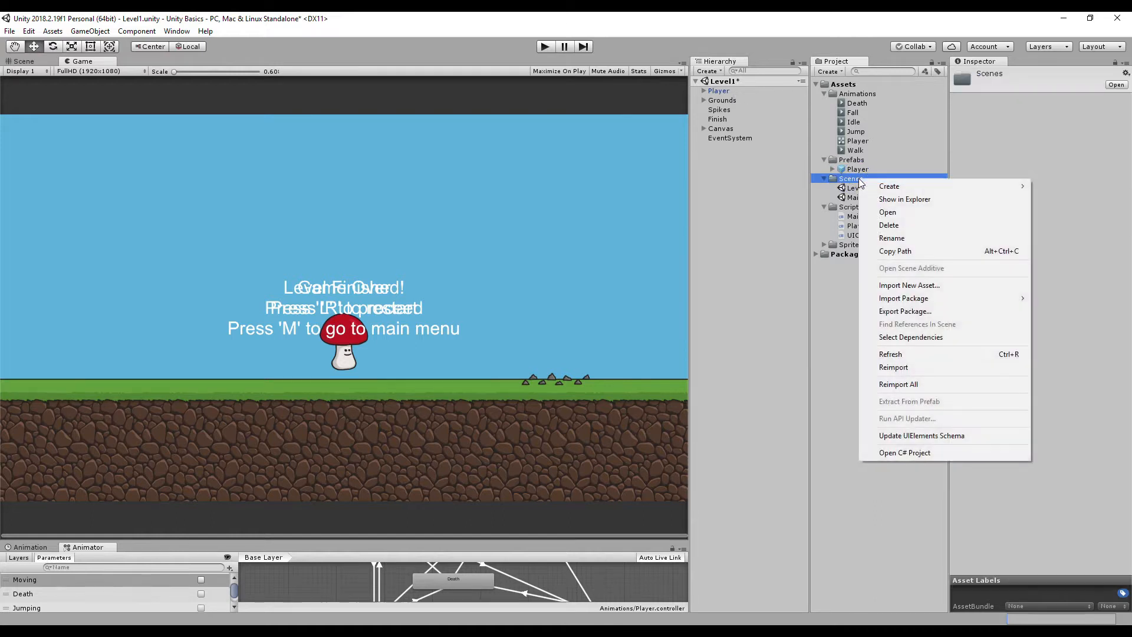
pyautogui.moveTo(875, 186)
pyautogui.click(776, 287)
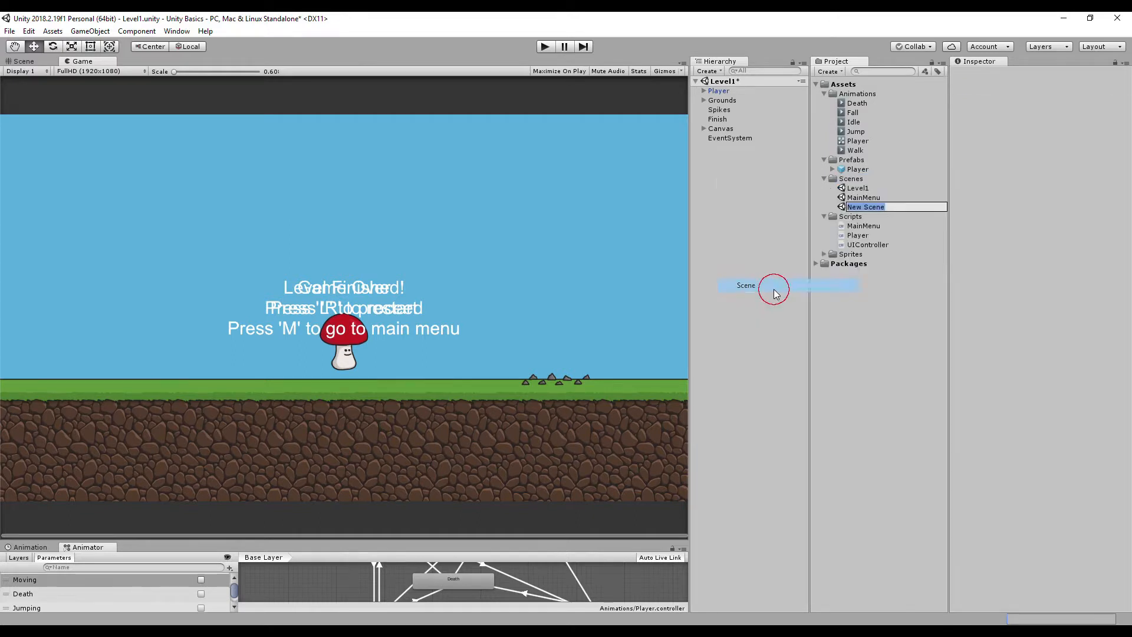
pyautogui.write('Level2')
pyautogui.press('Return')
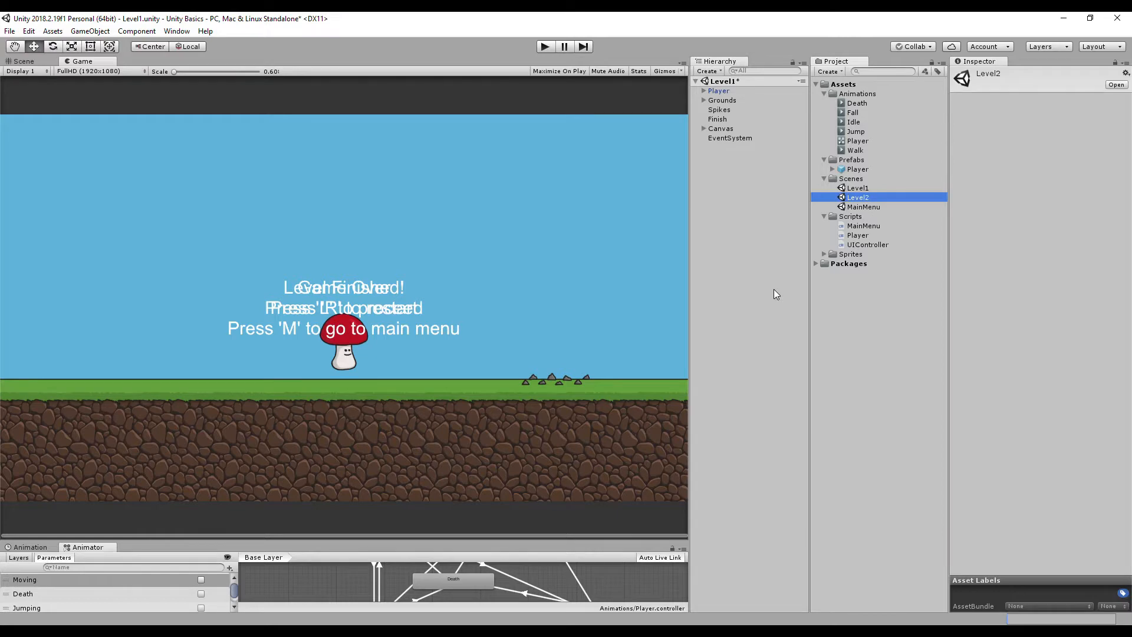
# Add the Level2 scene to the Scenes In Build list in the build settings
pyautogui.click(10, 30)
pyautogui.click(47, 148)
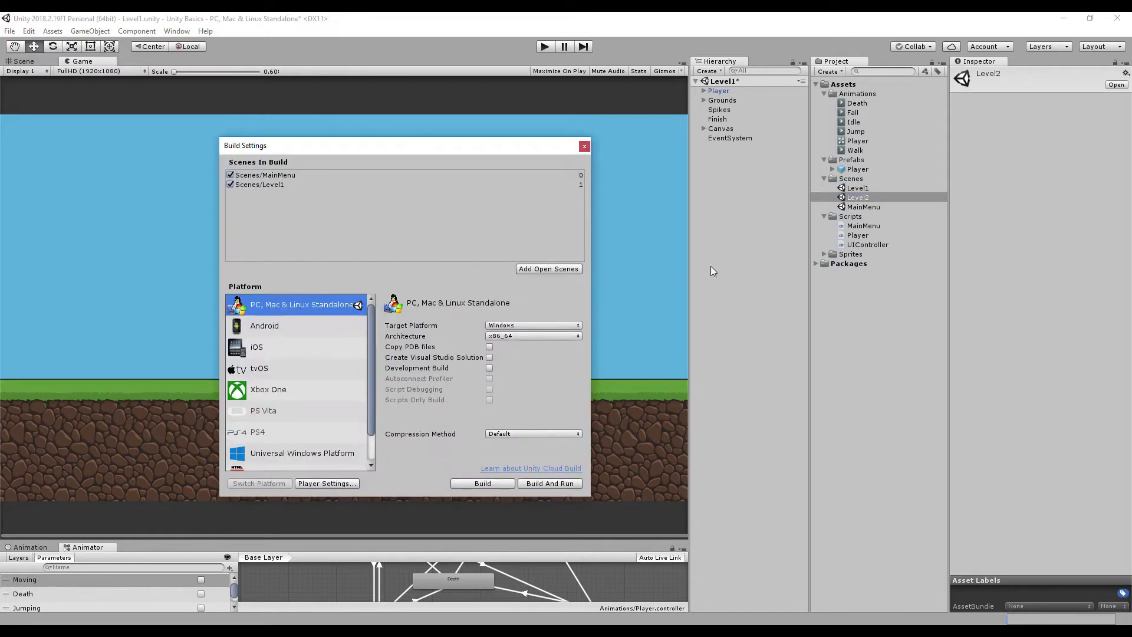
pyautogui.moveTo(865, 196); pyautogui.dragTo(294, 204)
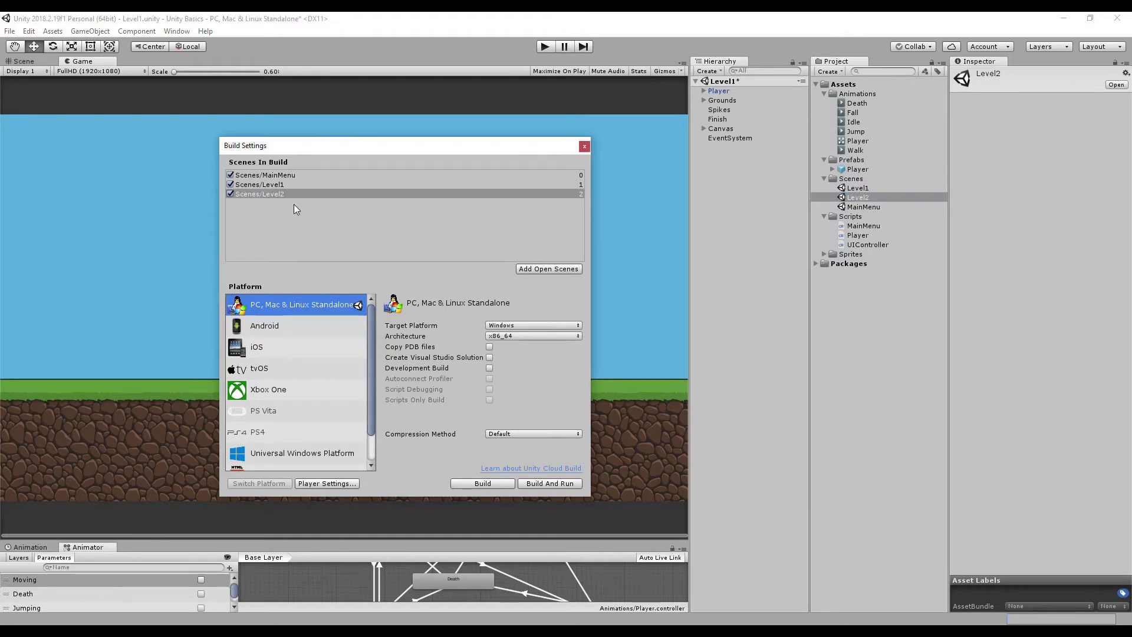
pyautogui.click(583, 147)
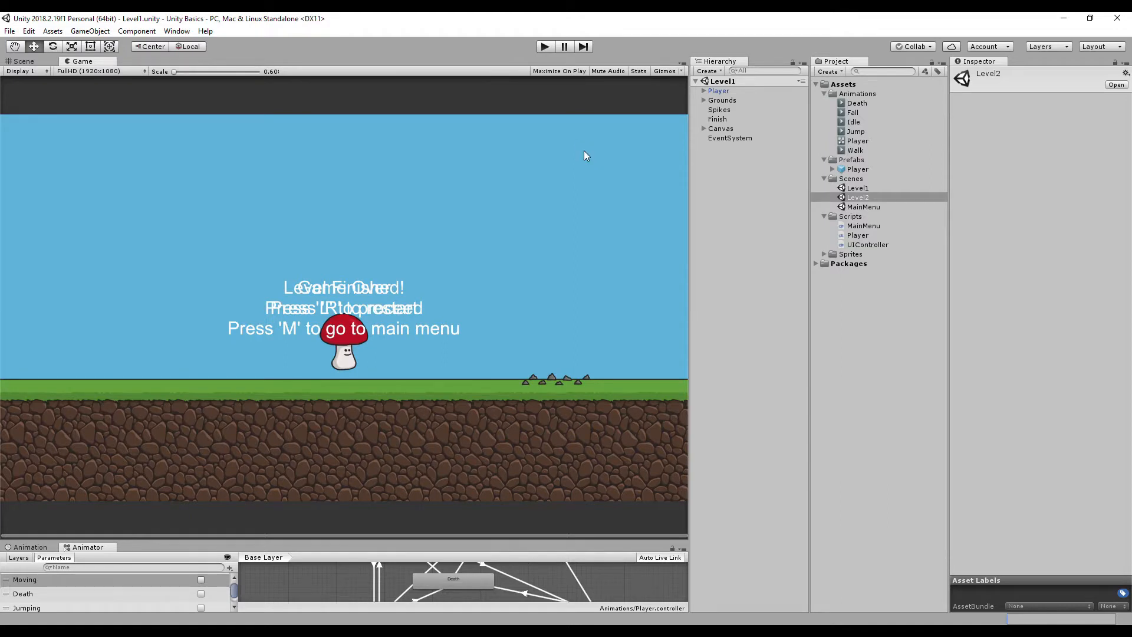
# Place the Player prefab in the Level2 scene and delete the scene's Main Camera
pyautogui.doubleClick(861, 198)
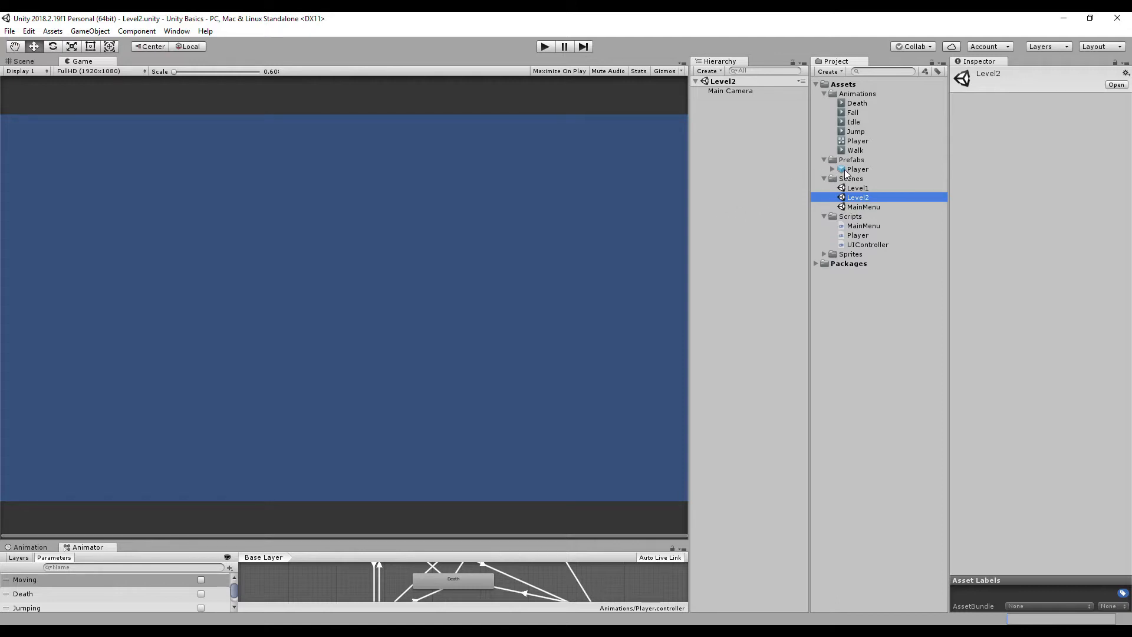
pyautogui.moveTo(856, 170); pyautogui.dragTo(751, 144)
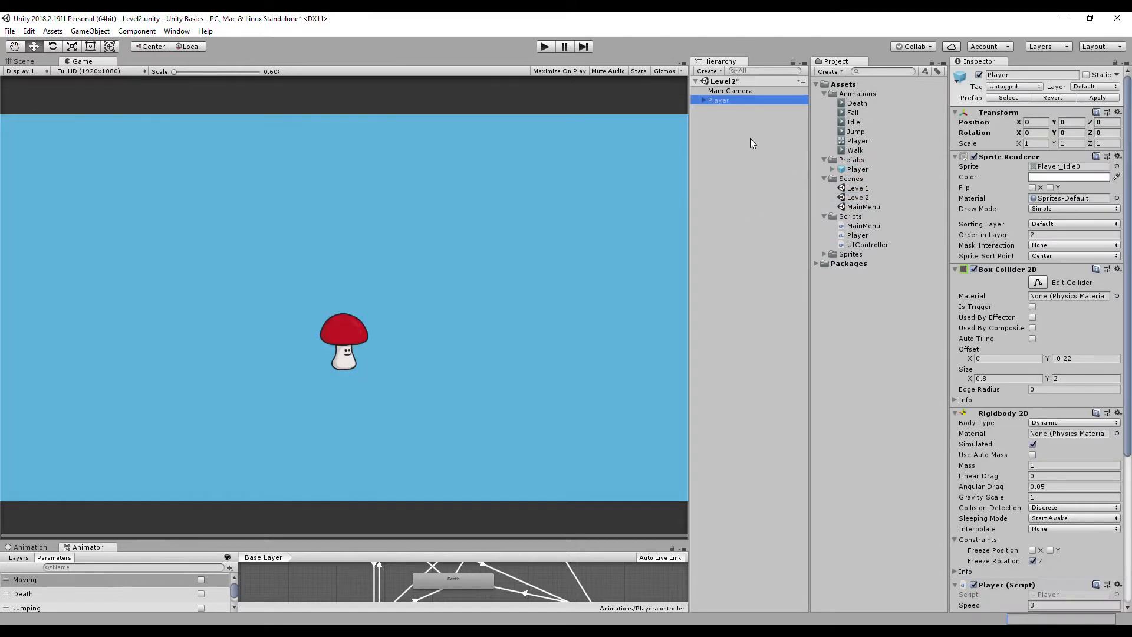
pyautogui.click(744, 91)
pyautogui.keyDown('ctrl'); pyautogui.click(743, 91); pyautogui.keyUp('ctrl')
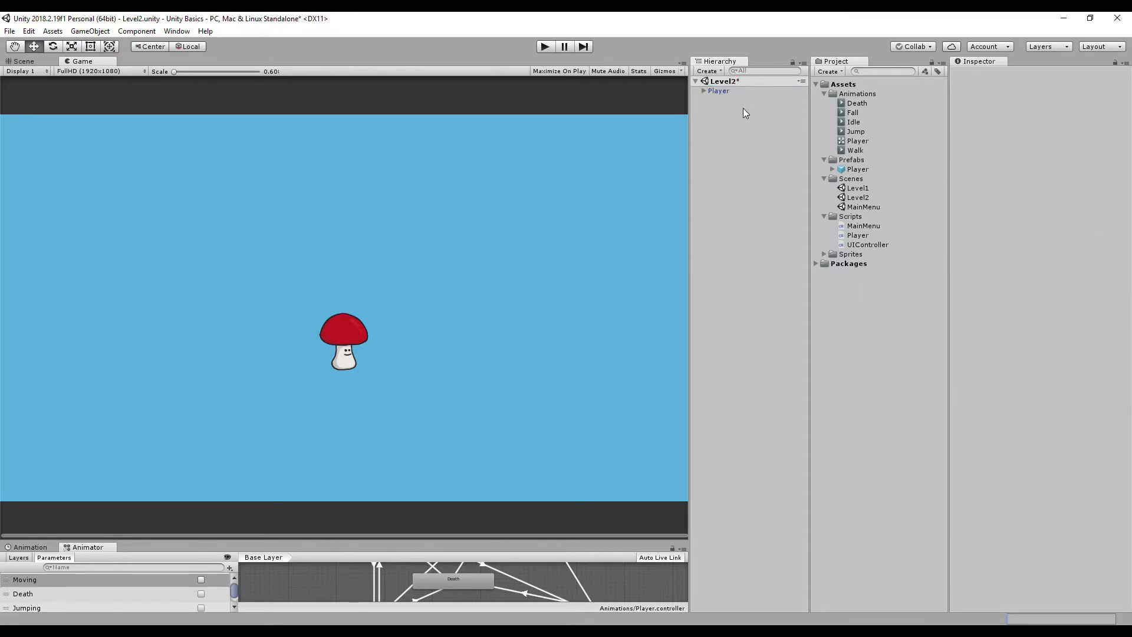
# Review the Player instance's components and add a Particle System component to the Player prefab
pyautogui.click(719, 94)
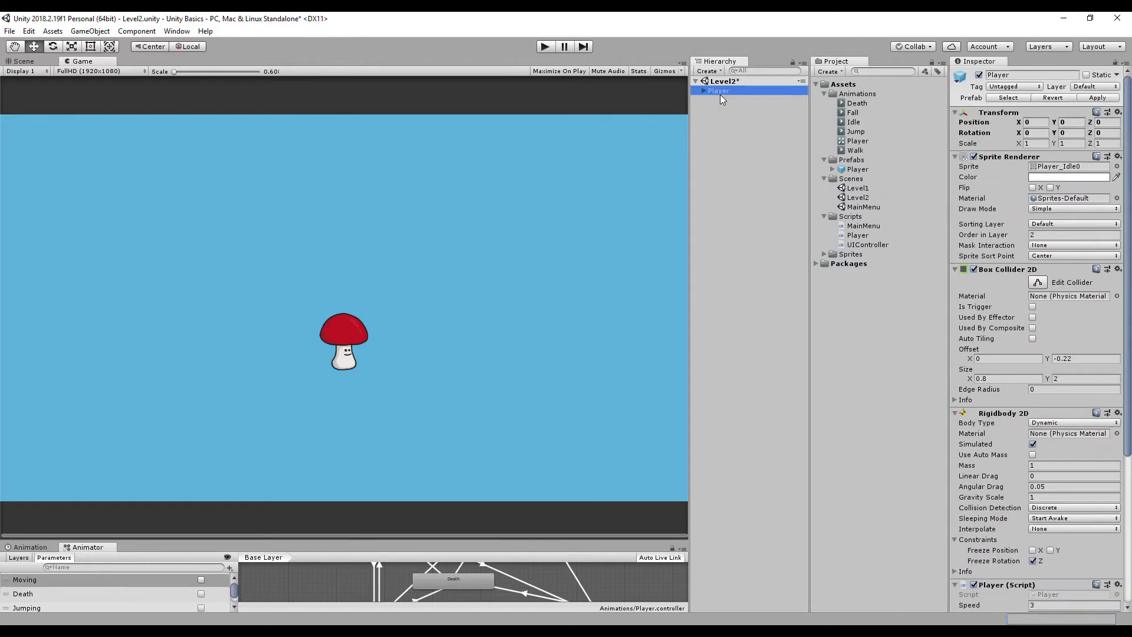
pyautogui.scroll(-6, 1009, 193)
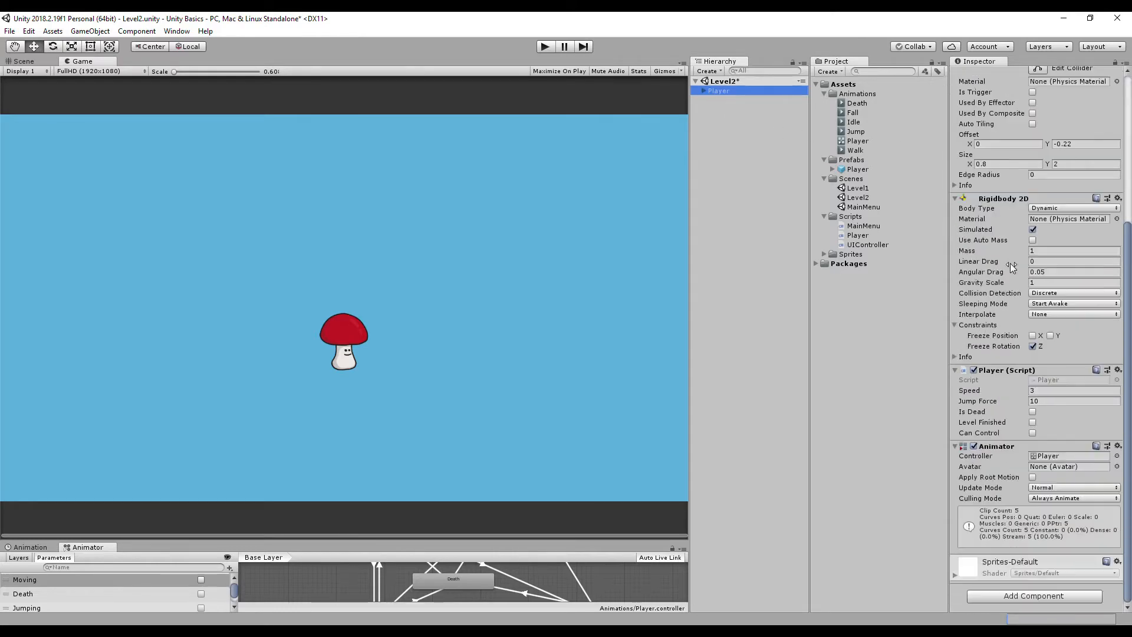
pyautogui.scroll(6, 1010, 277)
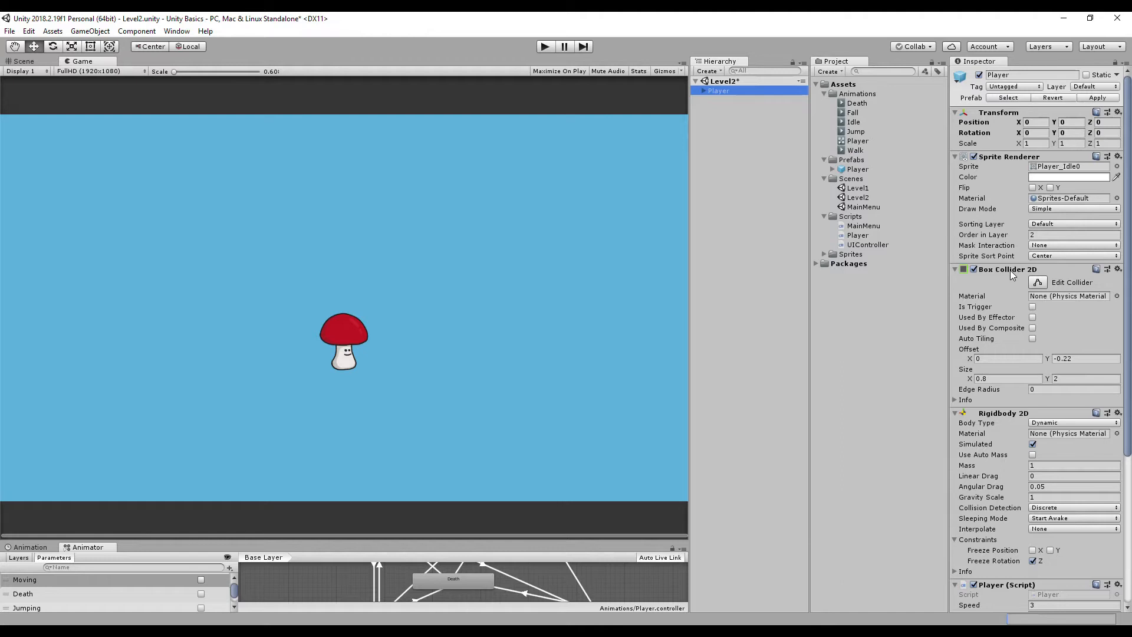
pyautogui.click(887, 170)
pyautogui.scroll(-10, 998, 307)
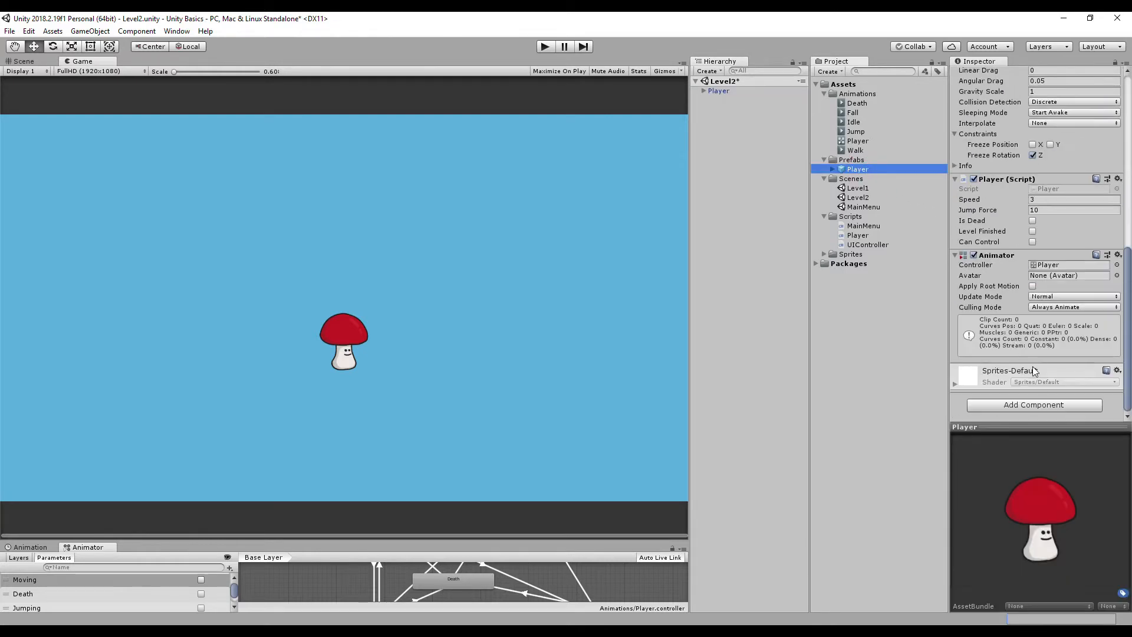
pyautogui.click(1045, 404)
pyautogui.click(1011, 486)
pyautogui.click(1011, 484)
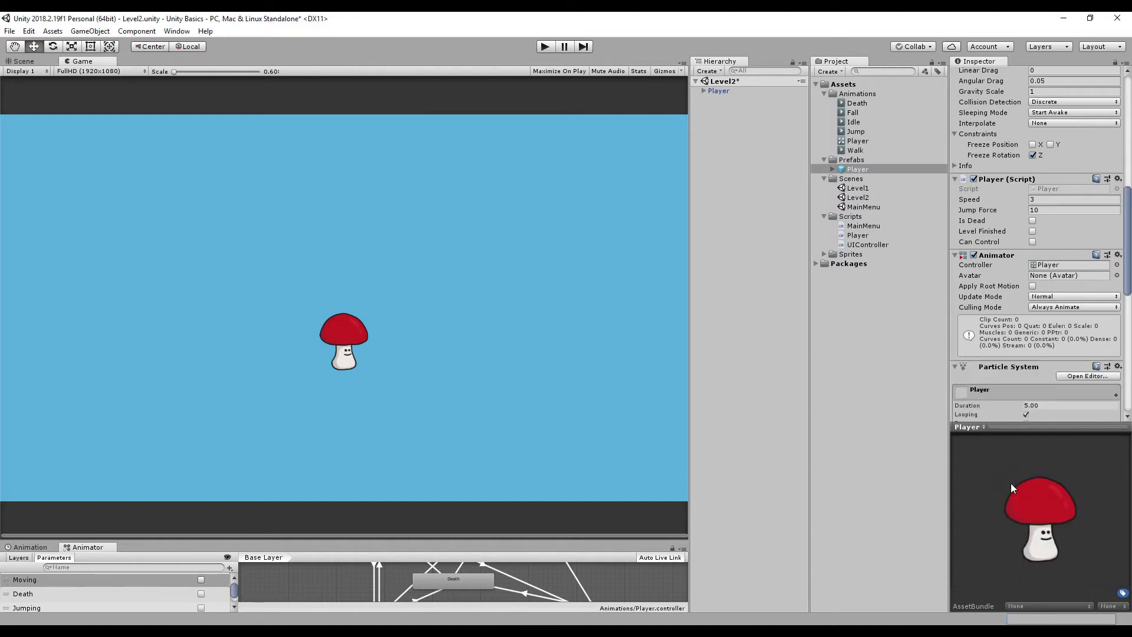
# Remove the Particle System component from the Player instance in the Level2 scene
pyautogui.click(720, 92)
pyautogui.scroll(-5, 1008, 297)
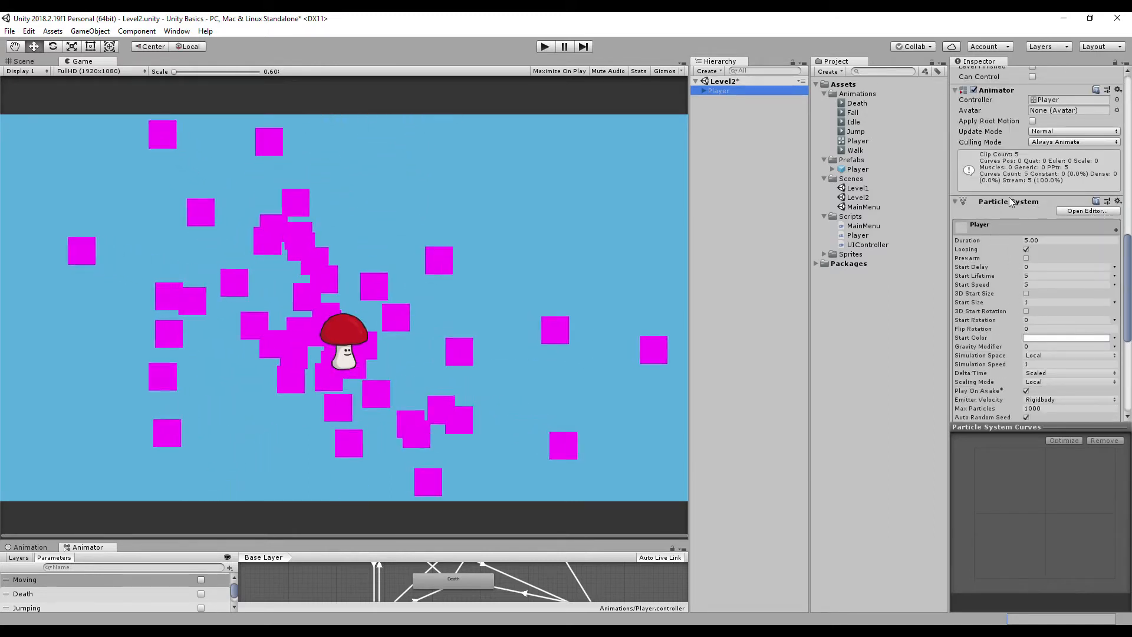
pyautogui.click(1117, 201)
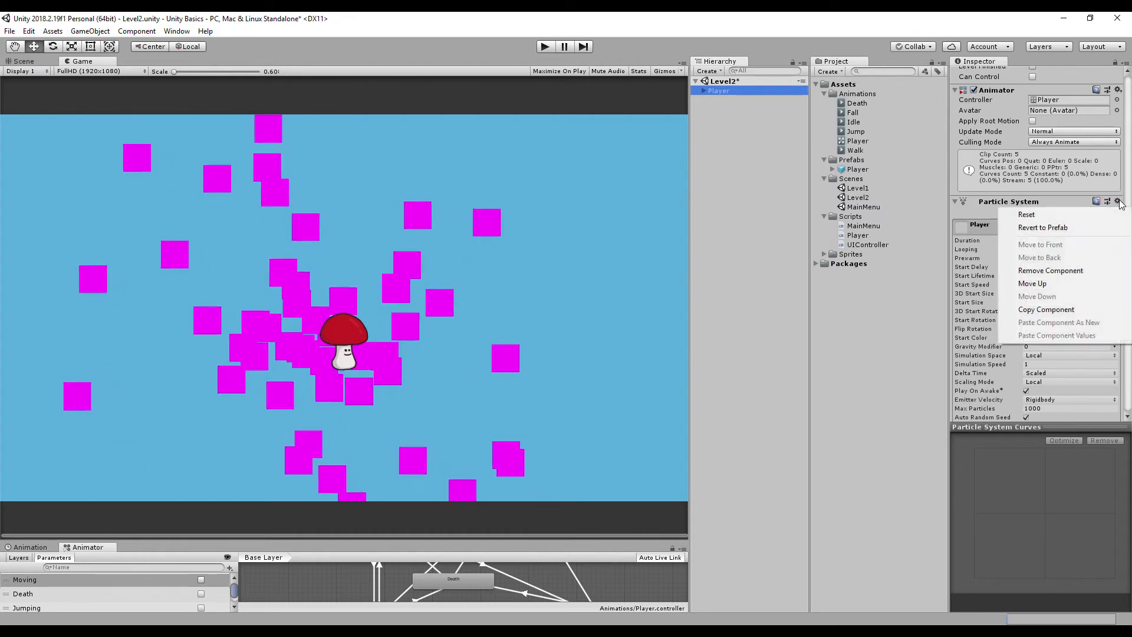
pyautogui.click(1074, 270)
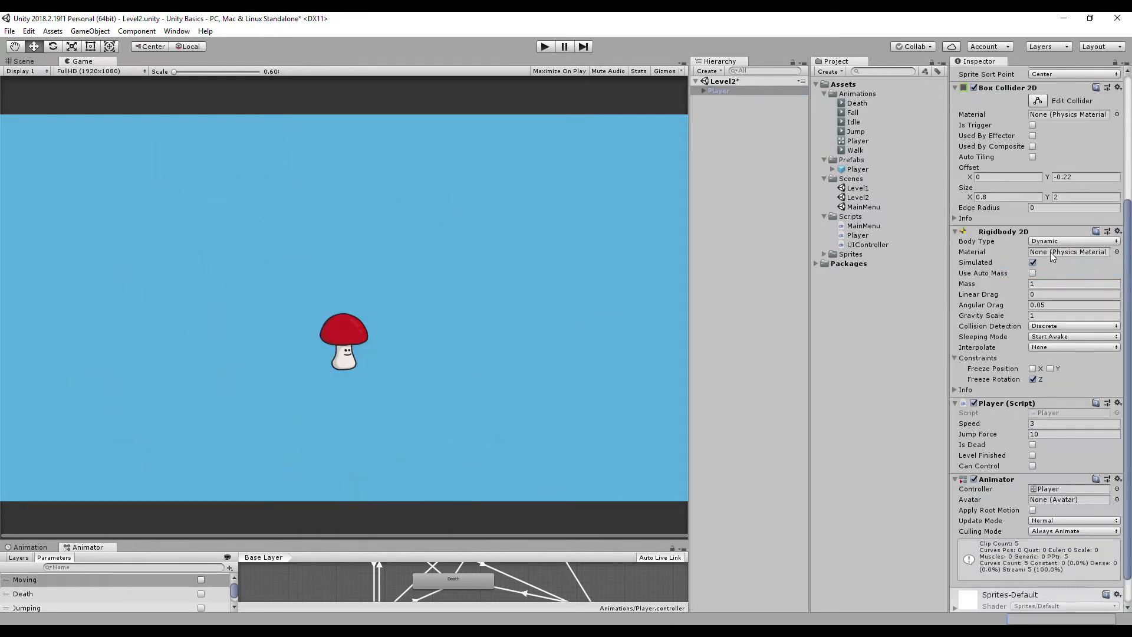
# Apply the Player instance's component changes to the Player prefab and check the prefab's components
pyautogui.click(878, 170)
pyautogui.scroll(-10, 1018, 242)
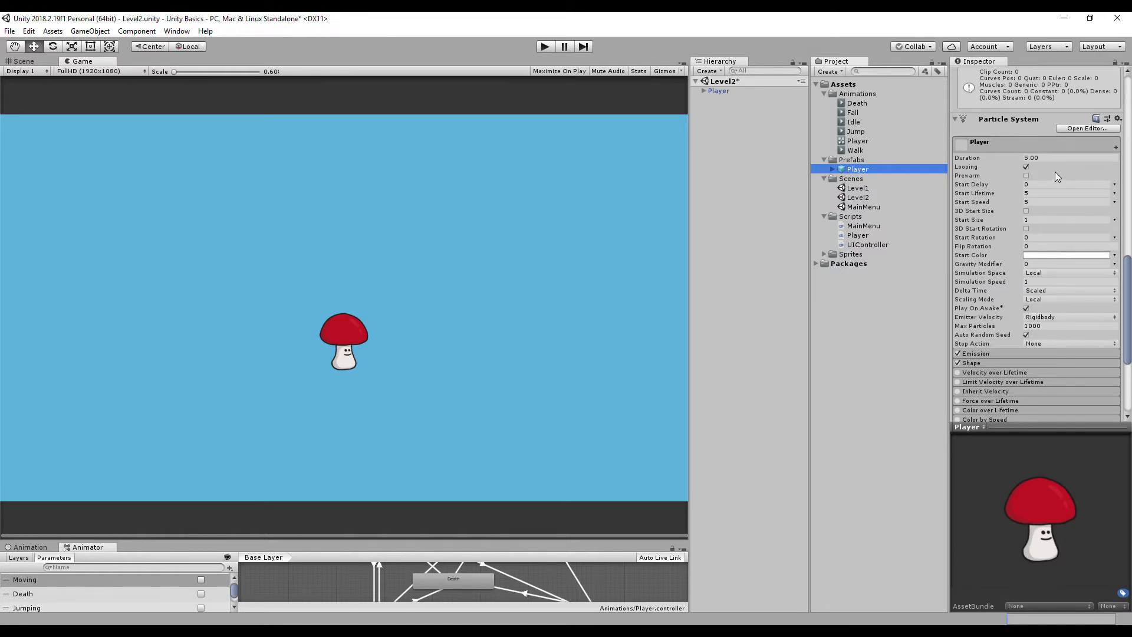
pyautogui.click(719, 91)
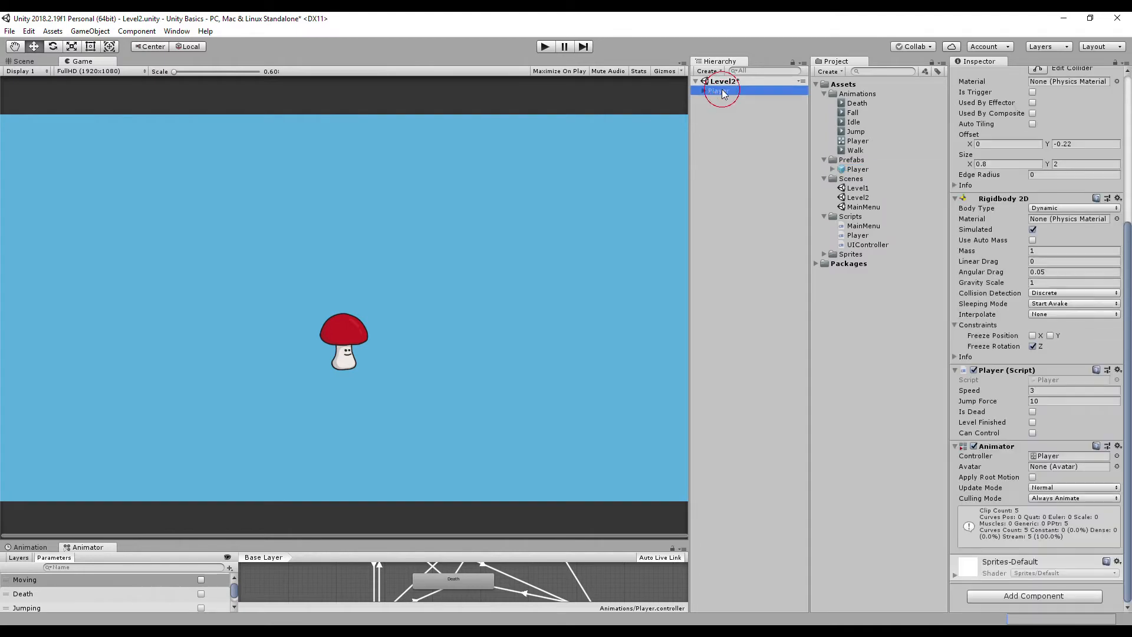
pyautogui.scroll(5, 1063, 299)
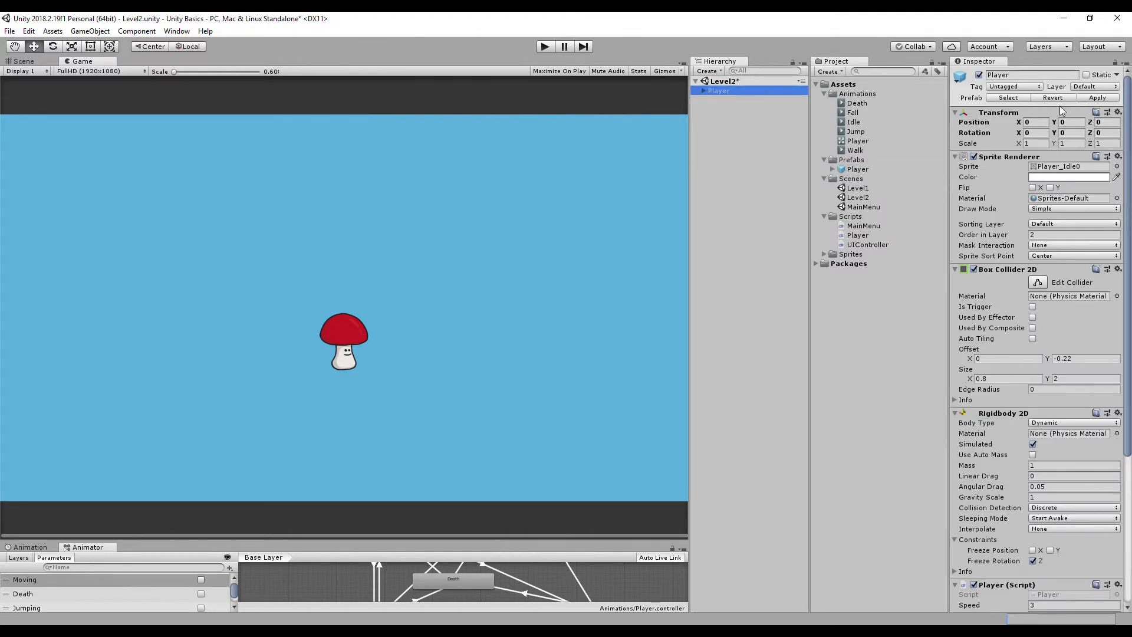
pyautogui.click(1093, 98)
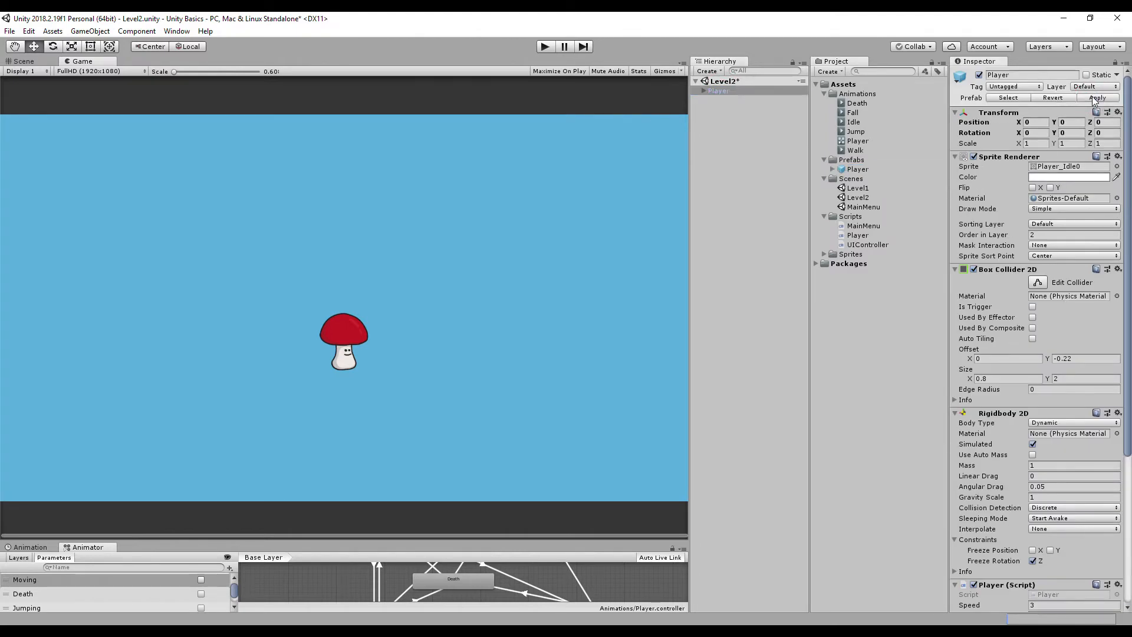
pyautogui.click(865, 168)
pyautogui.scroll(-10, 1045, 294)
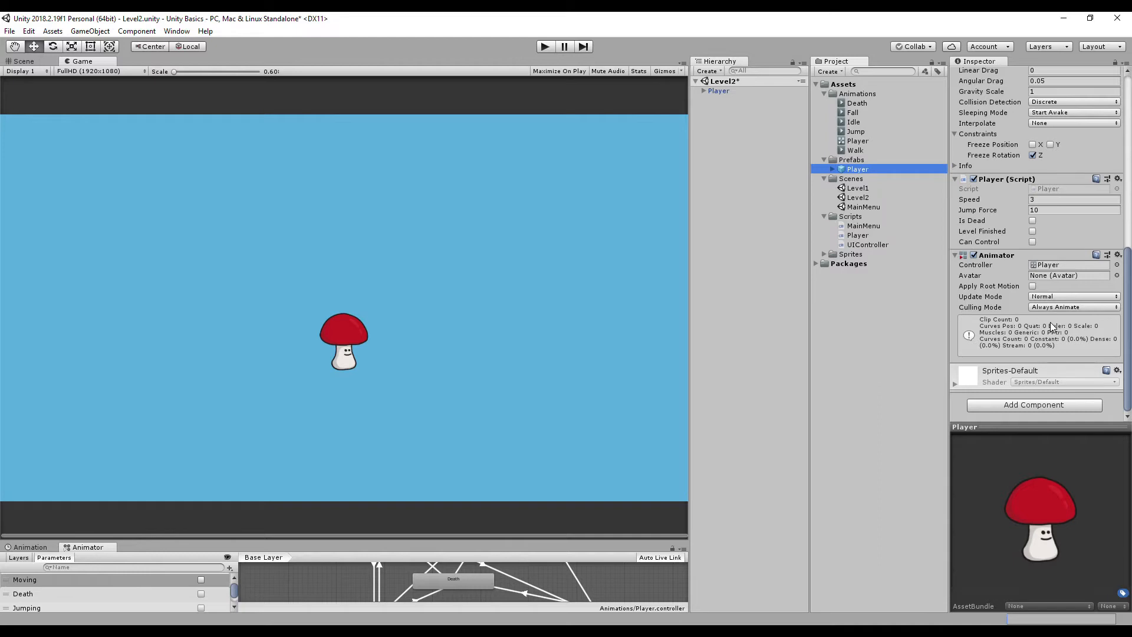
# Save Level2, and rename the Canvas object in the Level1 scene as UI
pyautogui.hotkey('ctrl', 's')
pyautogui.doubleClick(865, 193)
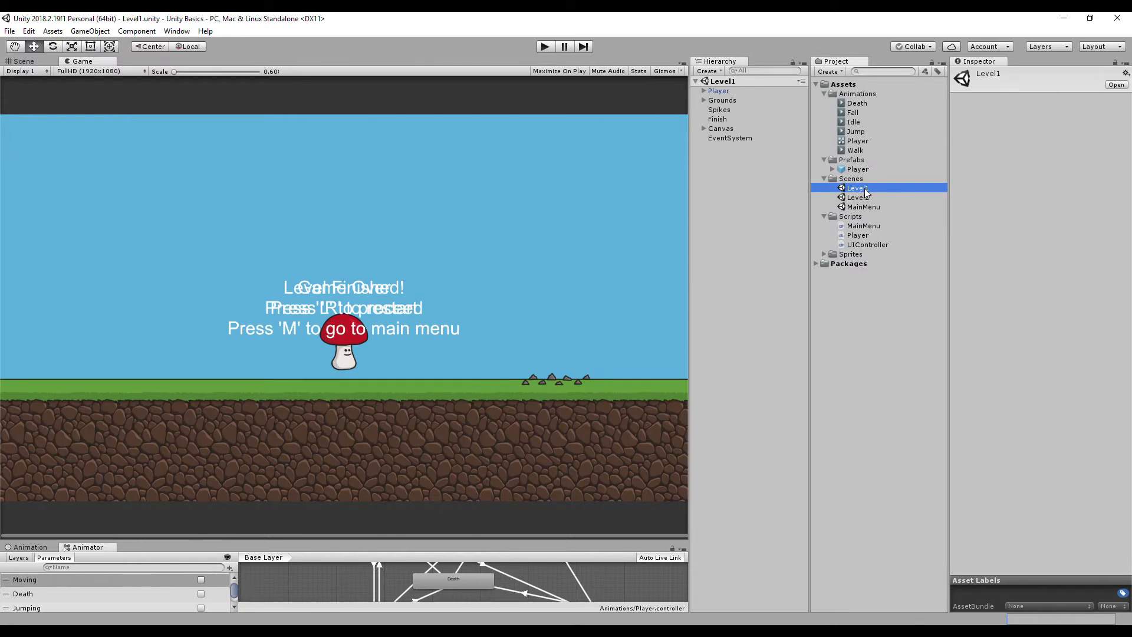
pyautogui.click(735, 129)
pyautogui.click(726, 128)
pyautogui.write('UI')
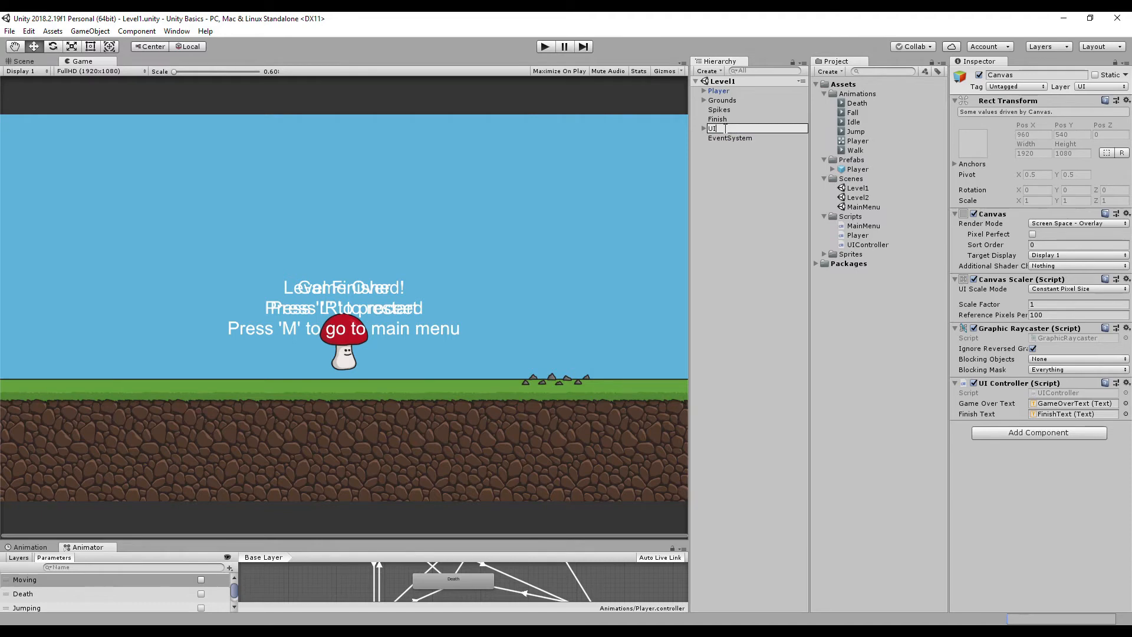
pyautogui.press('Return')
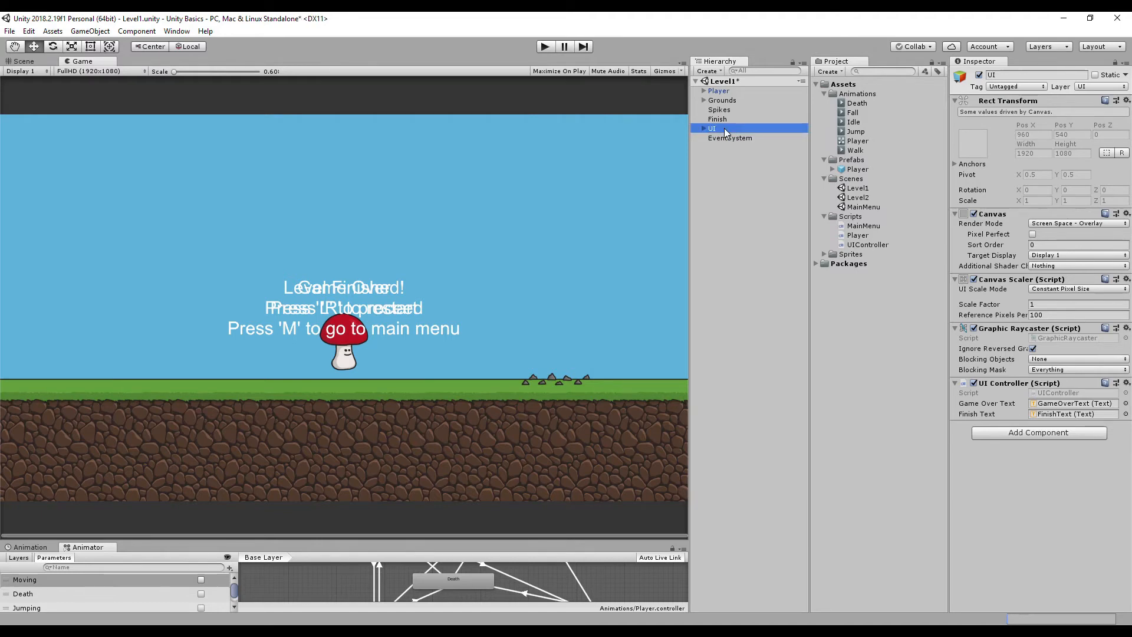
# Make prefabs of Level1's UI, Spikes, Finish and Grounds objects in the Prefabs folder and save the scene
pyautogui.moveTo(724, 128); pyautogui.dragTo(856, 165)
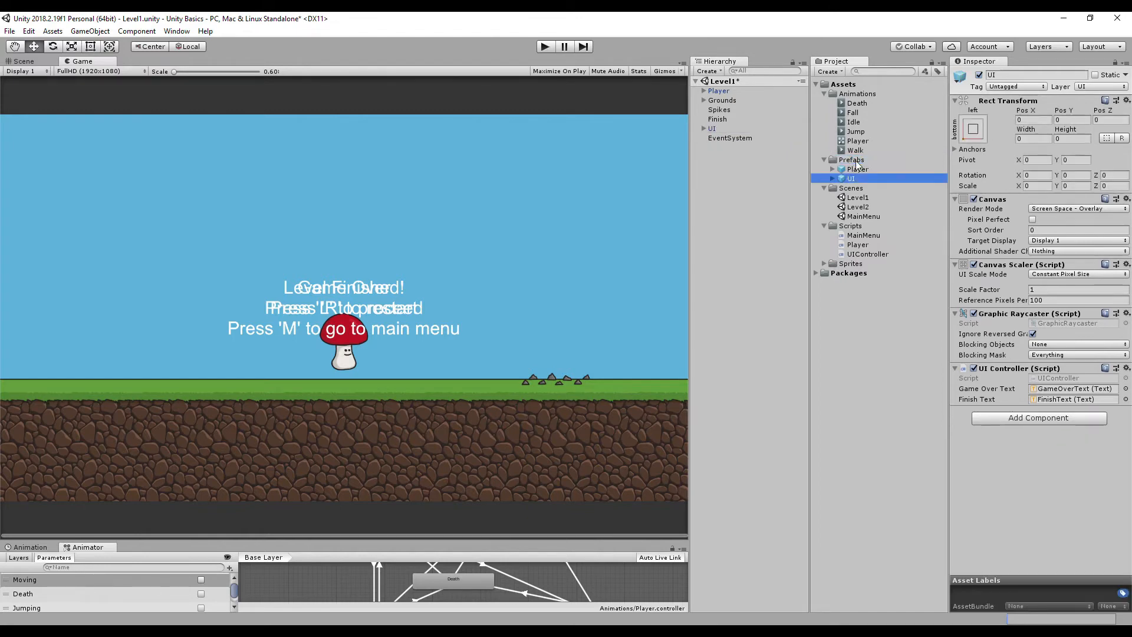
pyautogui.moveTo(720, 114); pyautogui.dragTo(846, 162)
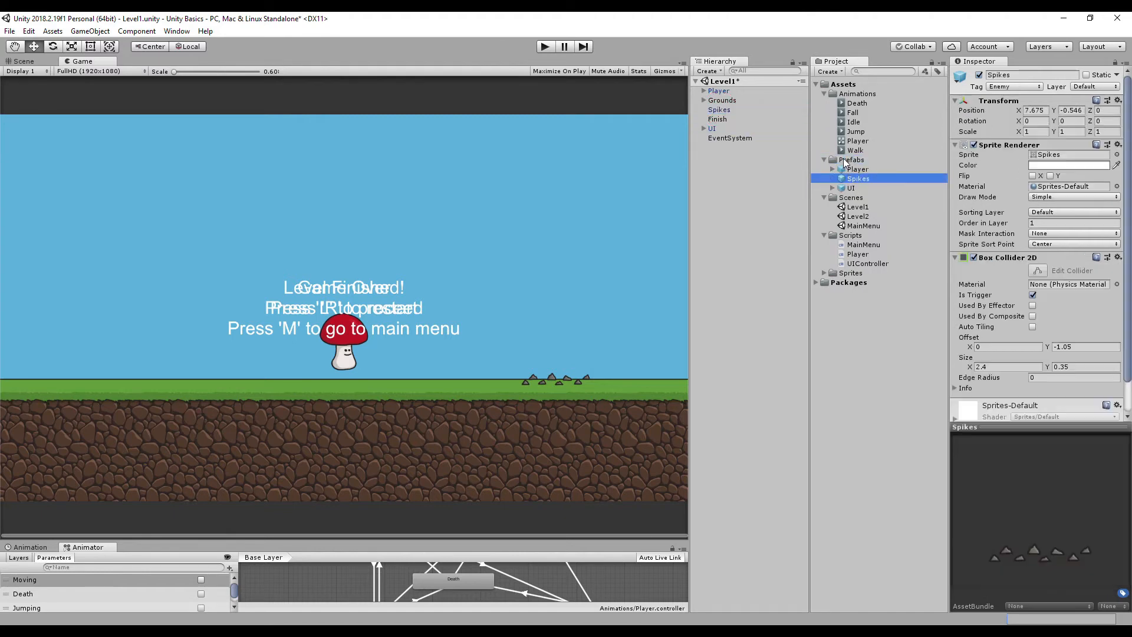
pyautogui.moveTo(718, 120); pyautogui.dragTo(850, 161)
pyautogui.moveTo(720, 100); pyautogui.dragTo(859, 161)
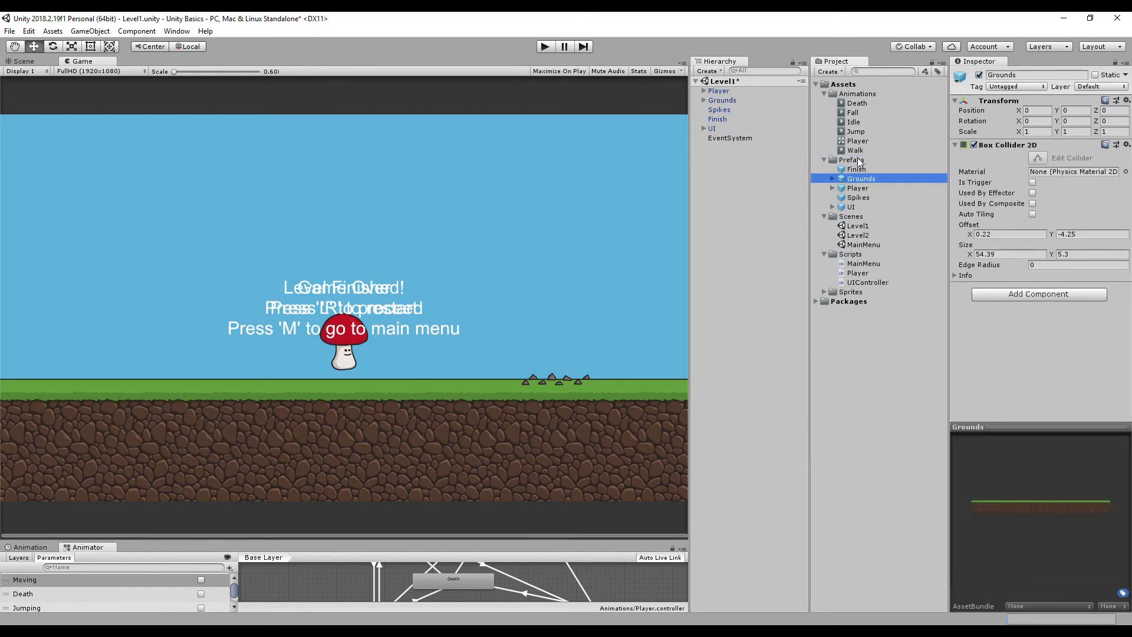
pyautogui.hotkey('ctrl', 's')
# Open the Level2 scene and add the UI and Grounds prefabs to it
pyautogui.click(860, 235)
pyautogui.doubleClick(860, 236)
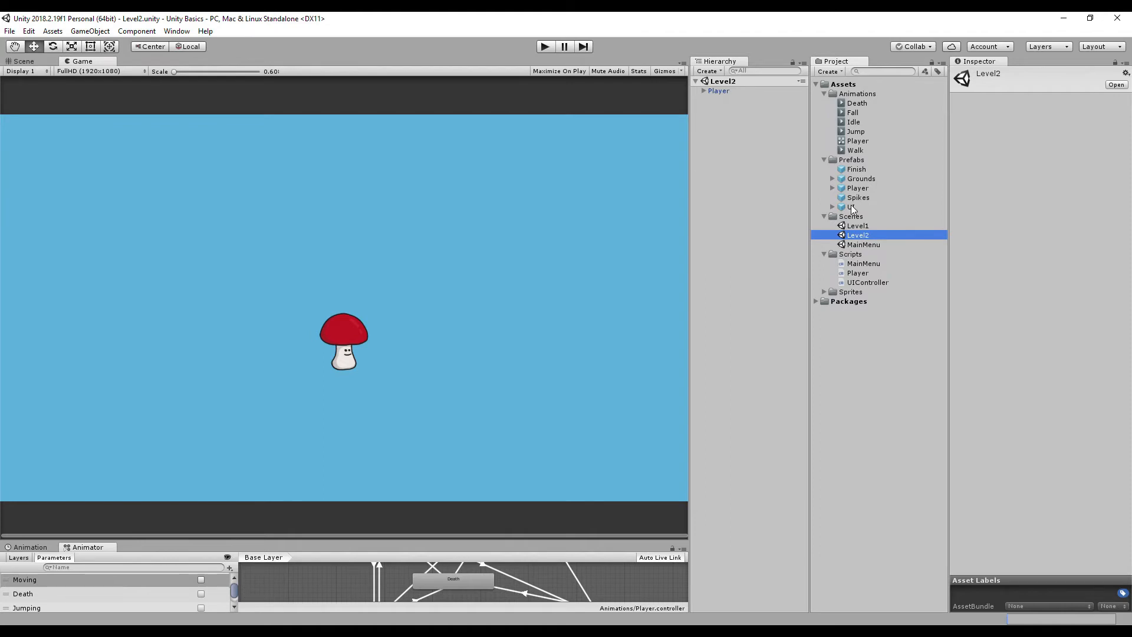
pyautogui.moveTo(853, 207); pyautogui.dragTo(740, 118)
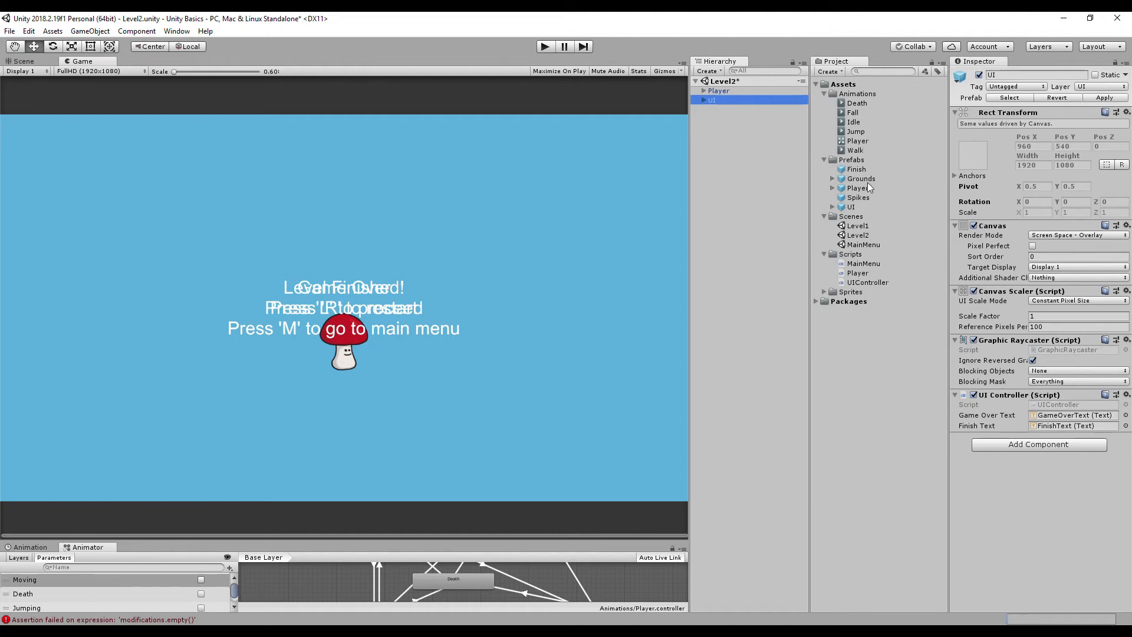
pyautogui.moveTo(865, 180); pyautogui.dragTo(744, 161)
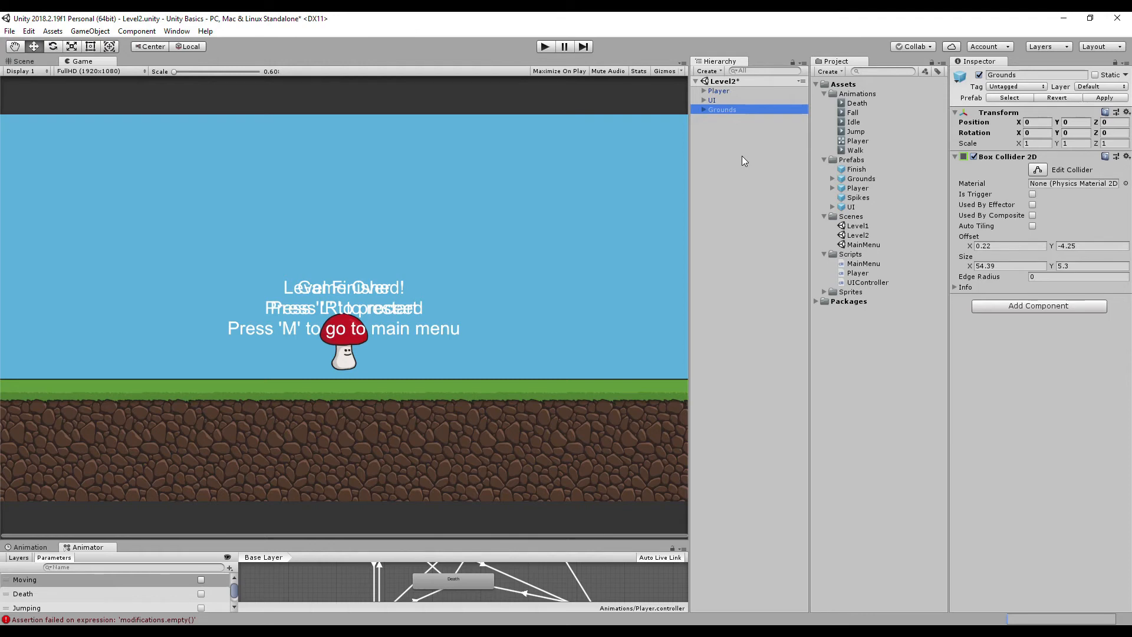
# Switch to the Scene view and look over the Level2 layout and the gaps between its platforms
pyautogui.click(24, 61)
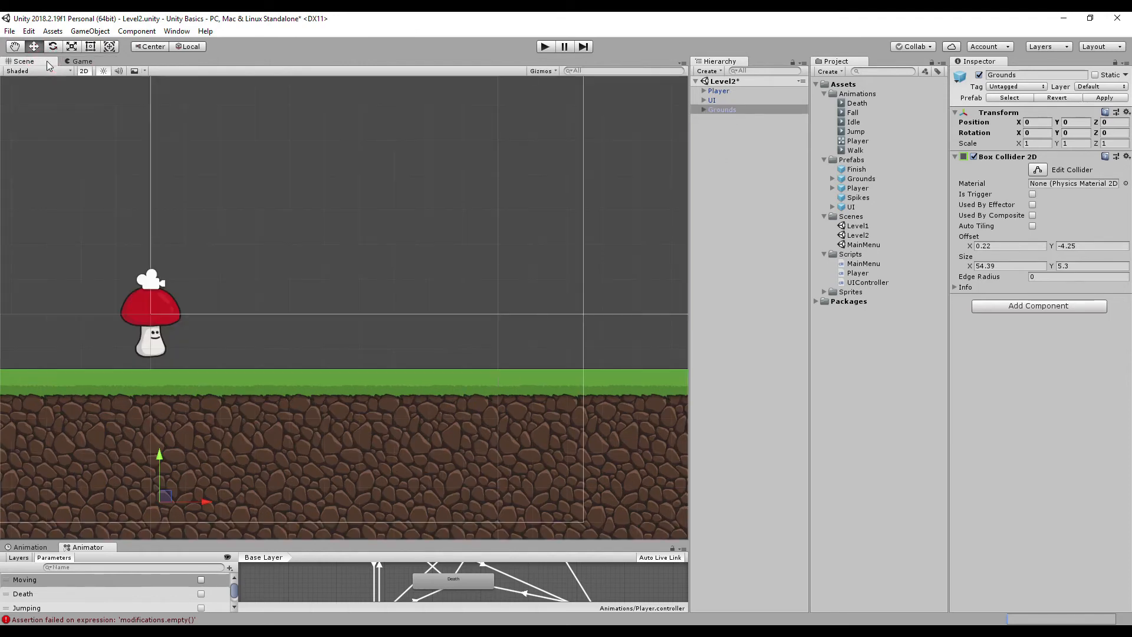
pyautogui.scroll(-4, 247, 272)
pyautogui.moveTo(280, 272); pyautogui.dragTo(446, 262, button='middle')
pyautogui.scroll(-5, 479, 272)
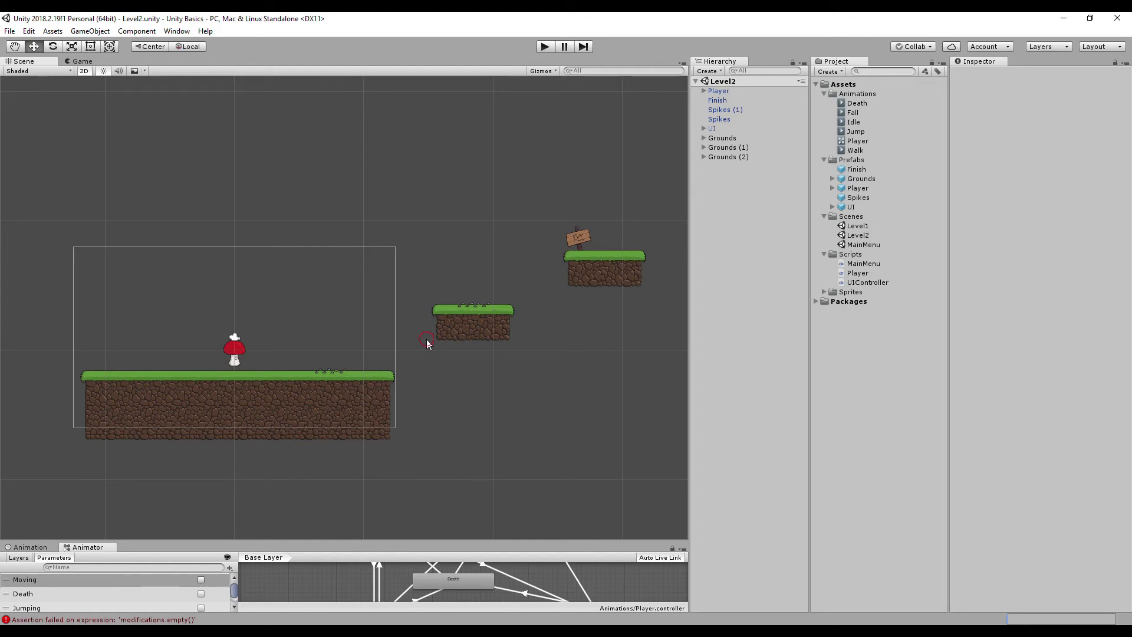
pyautogui.moveTo(400, 393); pyautogui.dragTo(401, 393)
pyautogui.moveTo(542, 310); pyautogui.dragTo(521, 365)
# Create an empty object named Boundary in the Level2 scene and reset its transform
pyautogui.rightClick(758, 189)
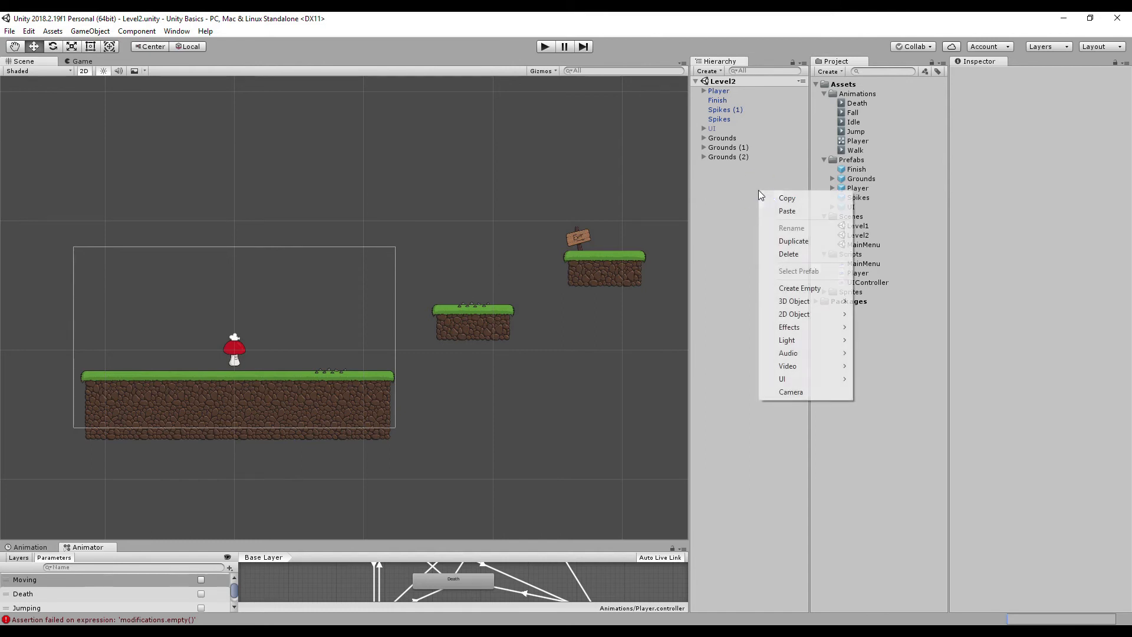
pyautogui.click(789, 290)
pyautogui.click(726, 167)
pyautogui.write('Boundary')
pyautogui.press('Return')
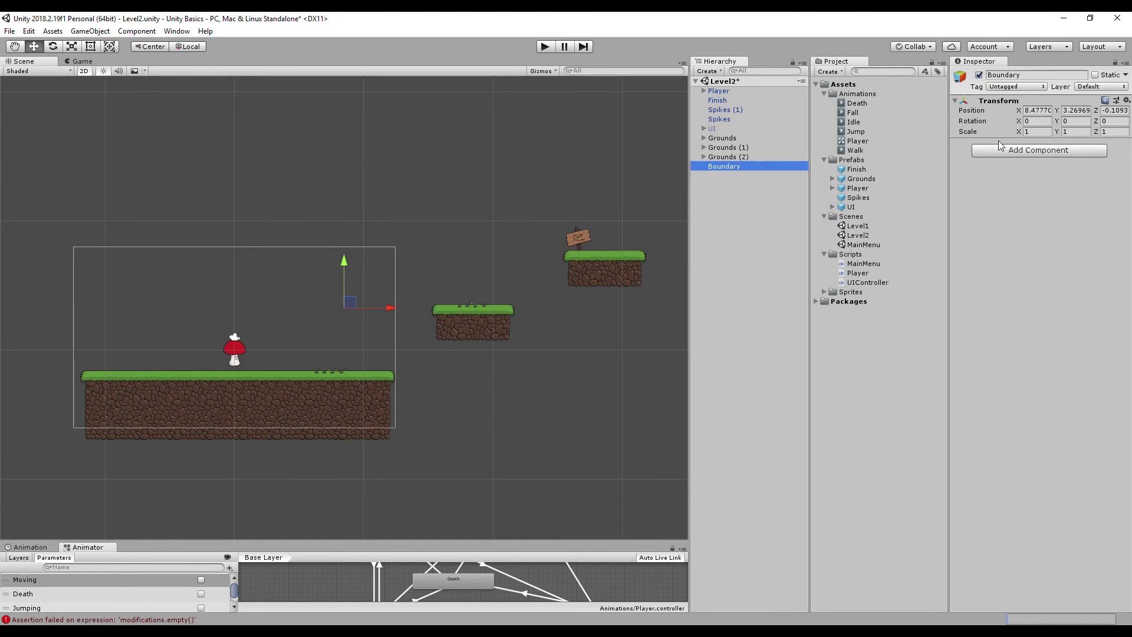
pyautogui.click(1126, 100)
pyautogui.click(1091, 118)
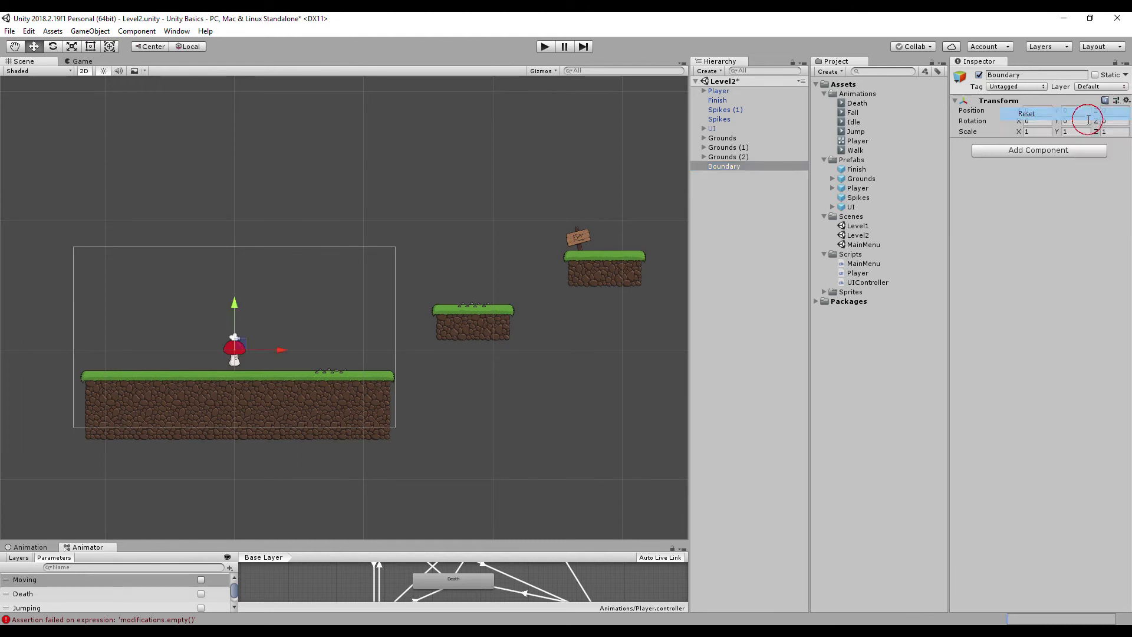
# Add a Box Collider 2D to Boundary, make it a trigger and tag the object Enemy
pyautogui.click(1022, 151)
pyautogui.click(1028, 310)
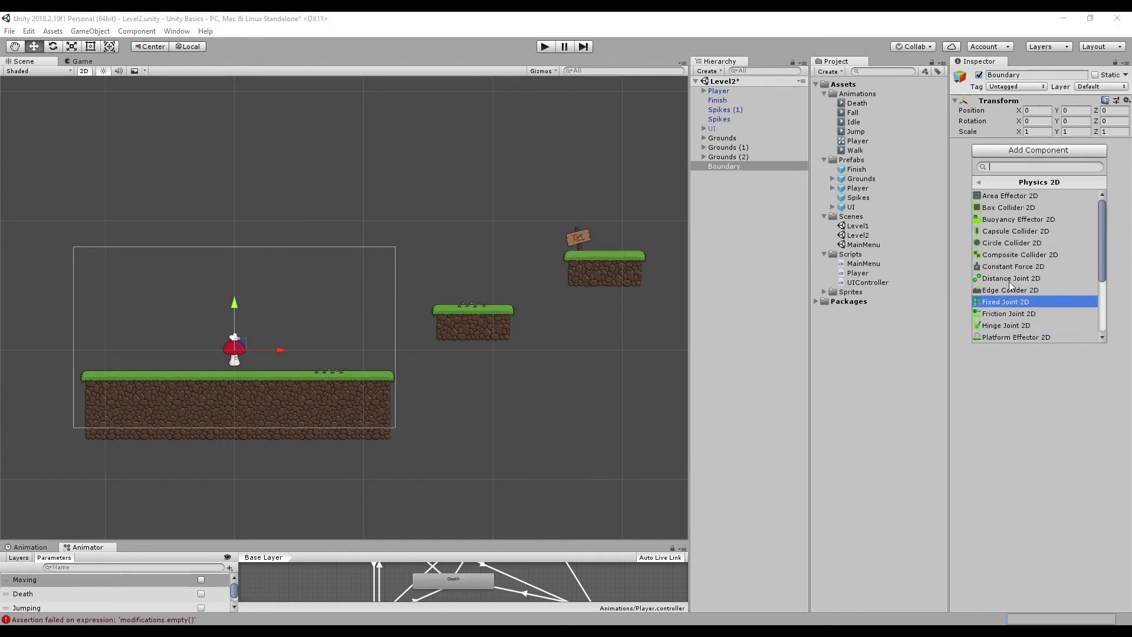
pyautogui.click(1015, 209)
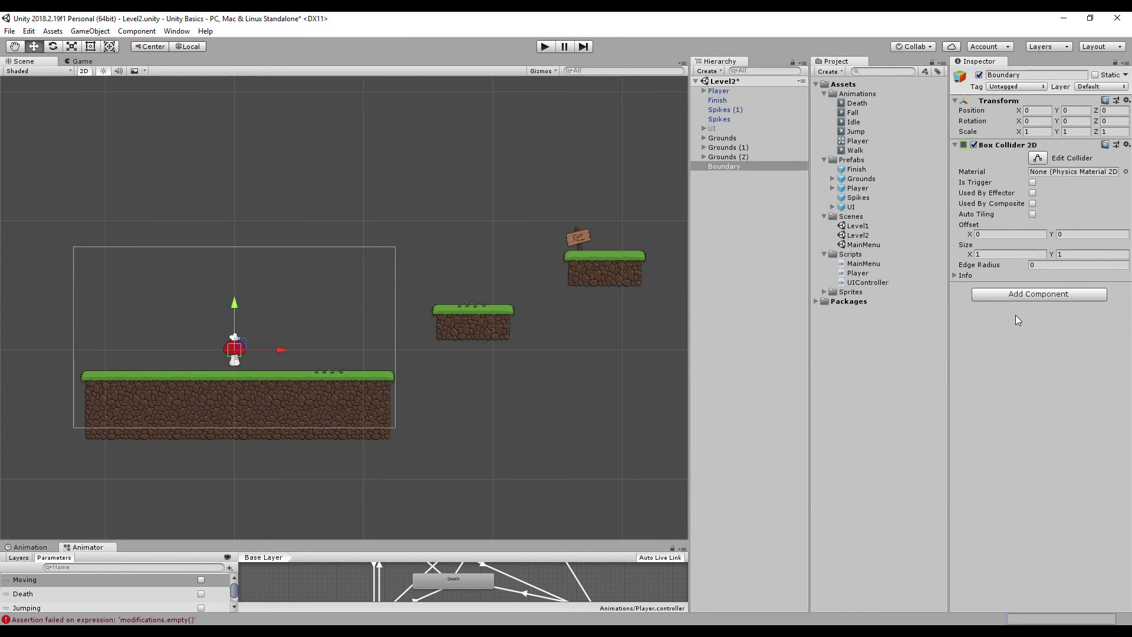
pyautogui.click(1032, 182)
pyautogui.click(1011, 87)
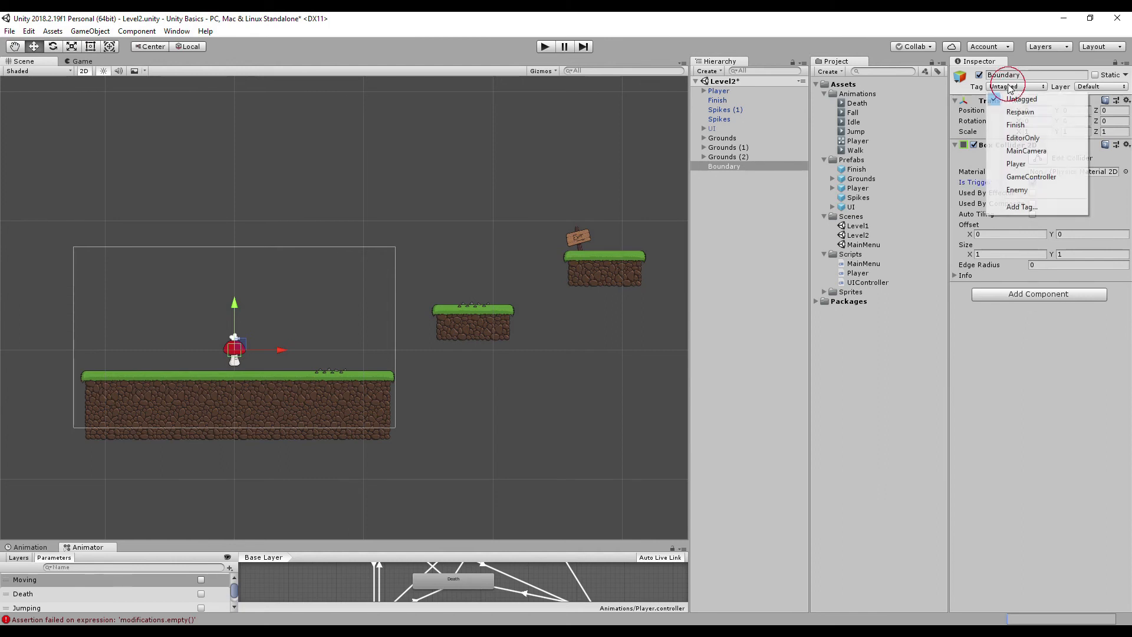
pyautogui.click(1015, 190)
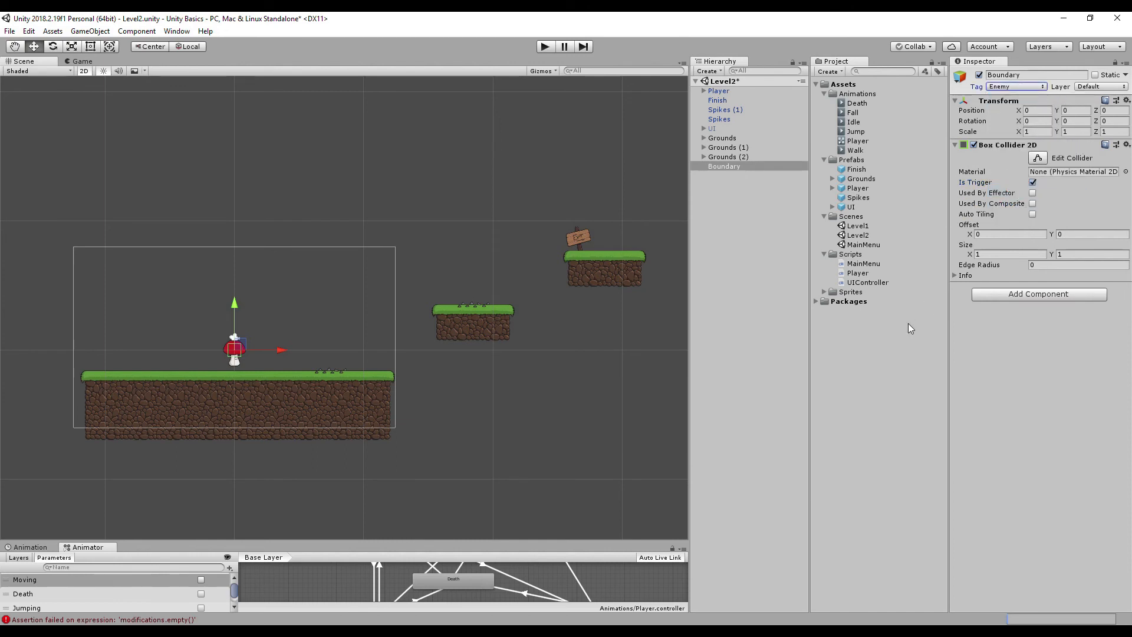
# Move Boundary straight down below the ground to a Y position of about -14.53
pyautogui.moveTo(351, 379); pyautogui.dragTo(427, 239, button='middle')
pyautogui.scroll(-2, 426, 239)
pyautogui.moveTo(313, 188); pyautogui.dragTo(313, 360)
pyautogui.moveTo(621, 323); pyautogui.dragTo(564, 312, button='middle')
pyautogui.scroll(-1, 564, 311)
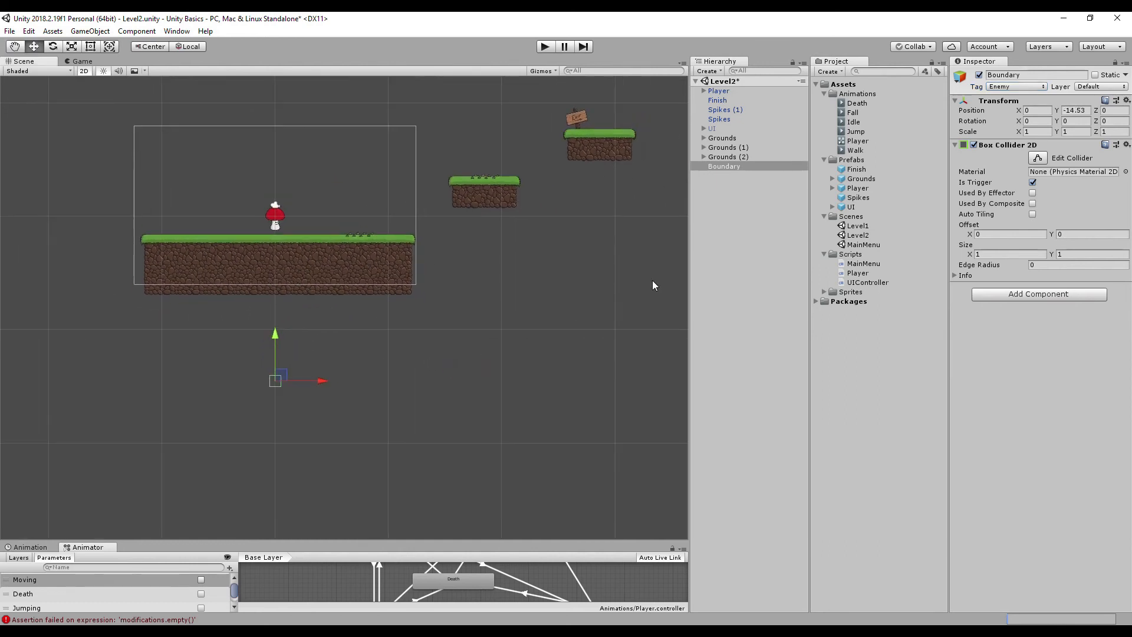
# Widen Boundary's box collider to an X size of 103.15 and shift the object to the right and farther down beneath the platforms
pyautogui.moveTo(969, 255); pyautogui.dragTo(791, 284)
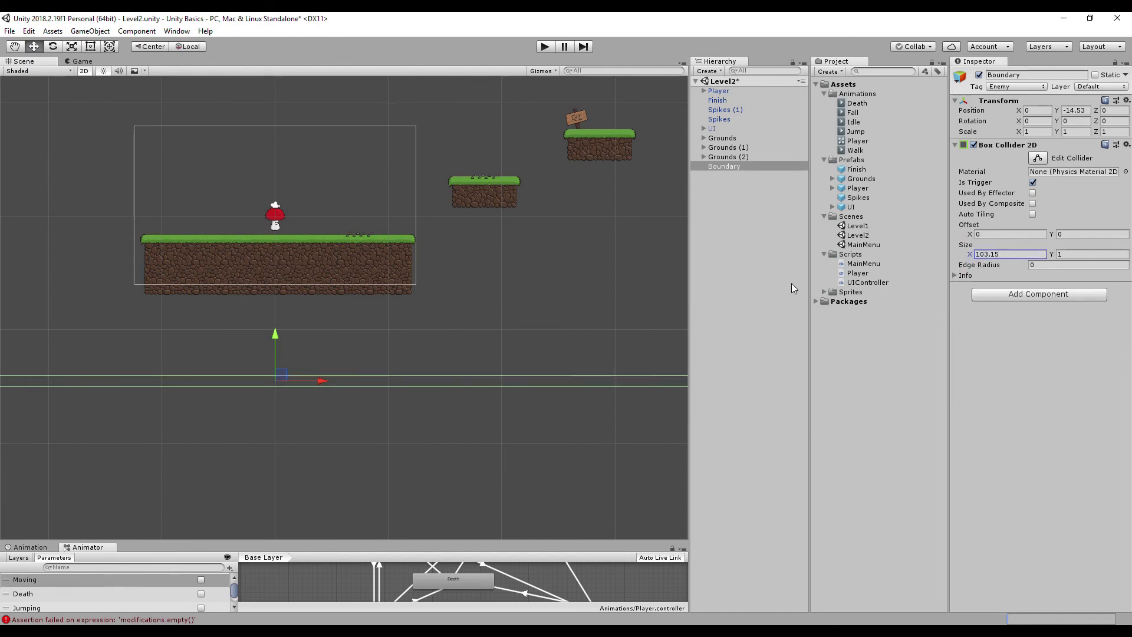
pyautogui.scroll(-8, 401, 288)
pyautogui.moveTo(399, 334); pyautogui.dragTo(432, 334)
pyautogui.moveTo(385, 300); pyautogui.dragTo(425, 354)
pyautogui.click(458, 310)
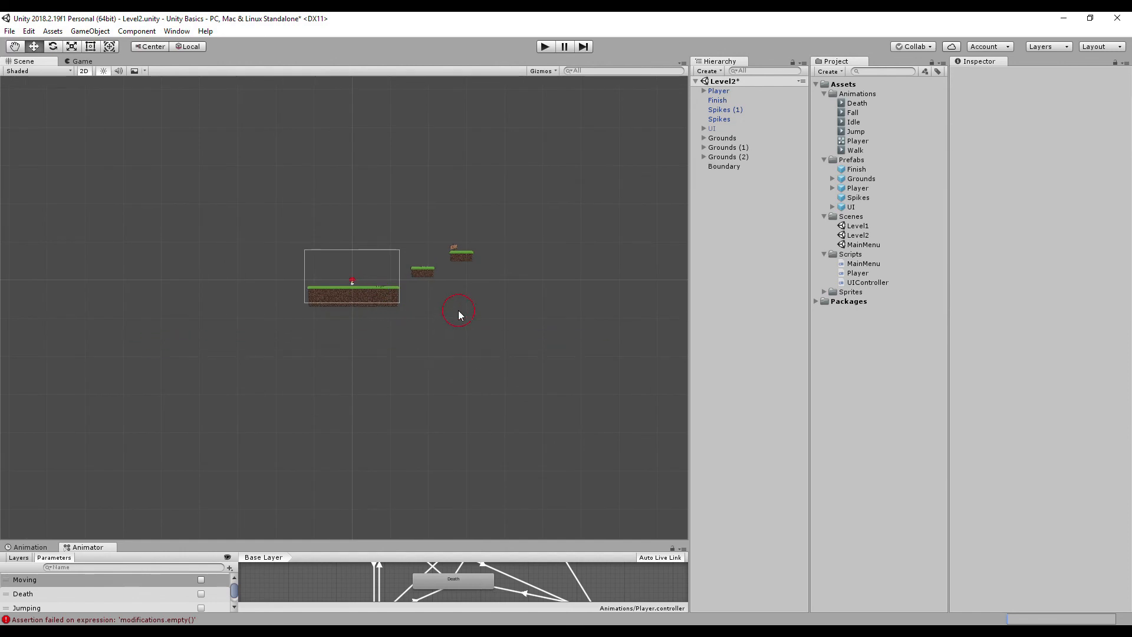
pyautogui.scroll(10, 458, 316)
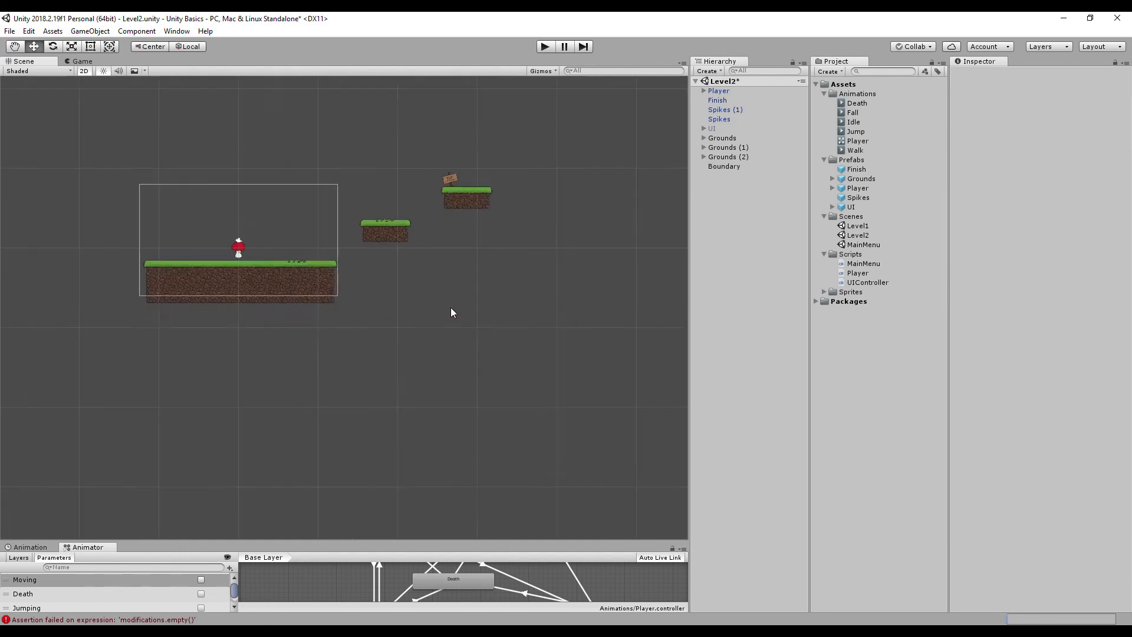
pyautogui.scroll(2, 448, 404)
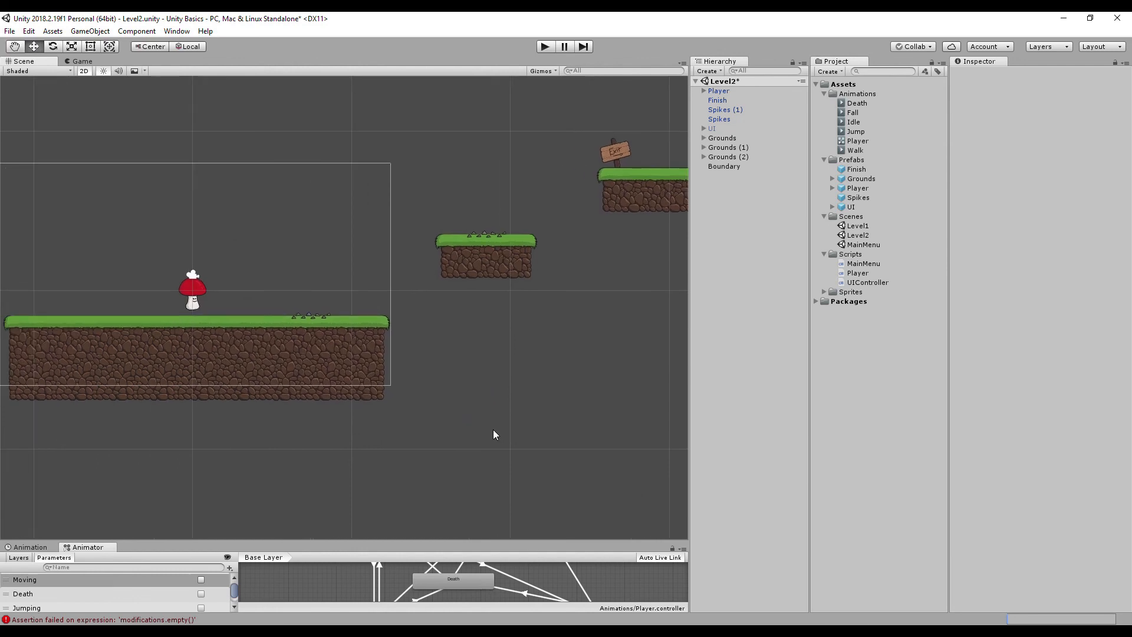